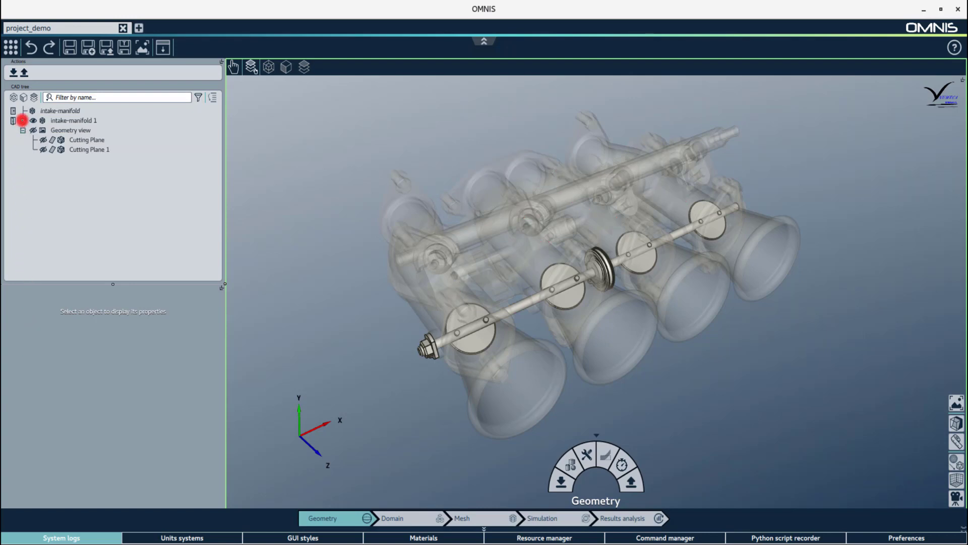
# Group intake-manifold 1's Borboleta ejetada valve parts as 'valves' and duplicate its location.
pyautogui.click(22, 120)
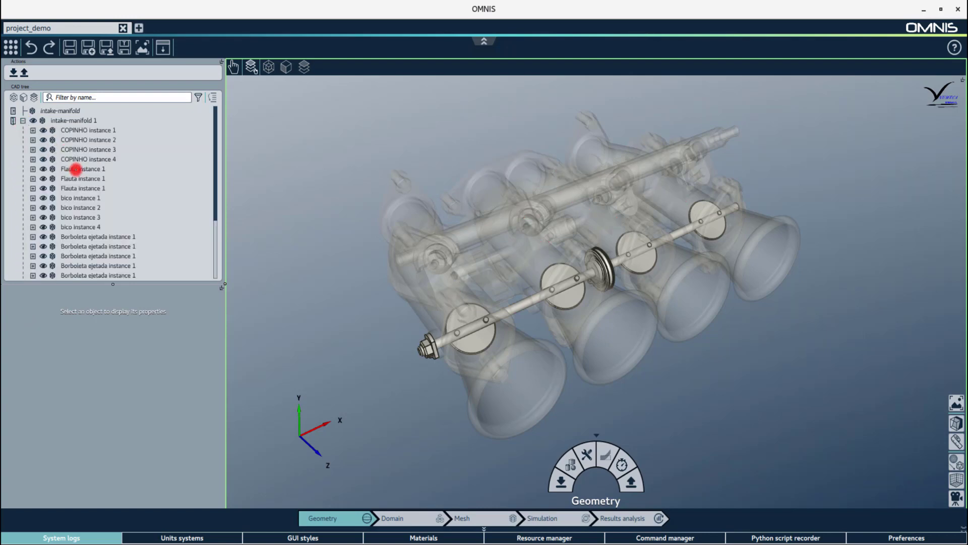
pyautogui.scroll(-2, 81, 162)
pyautogui.moveTo(82, 166); pyautogui.dragTo(86, 223)
pyautogui.rightClick(88, 225)
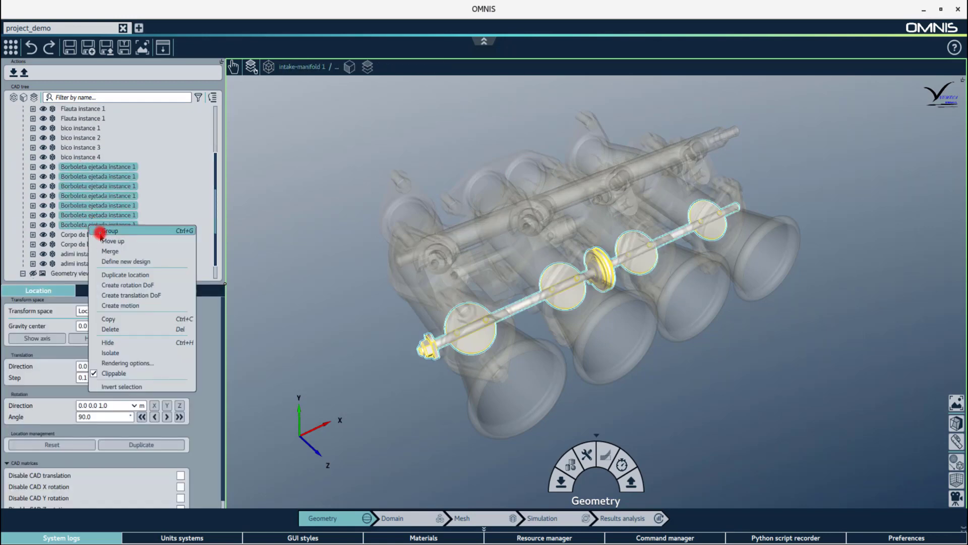
pyautogui.click(101, 232)
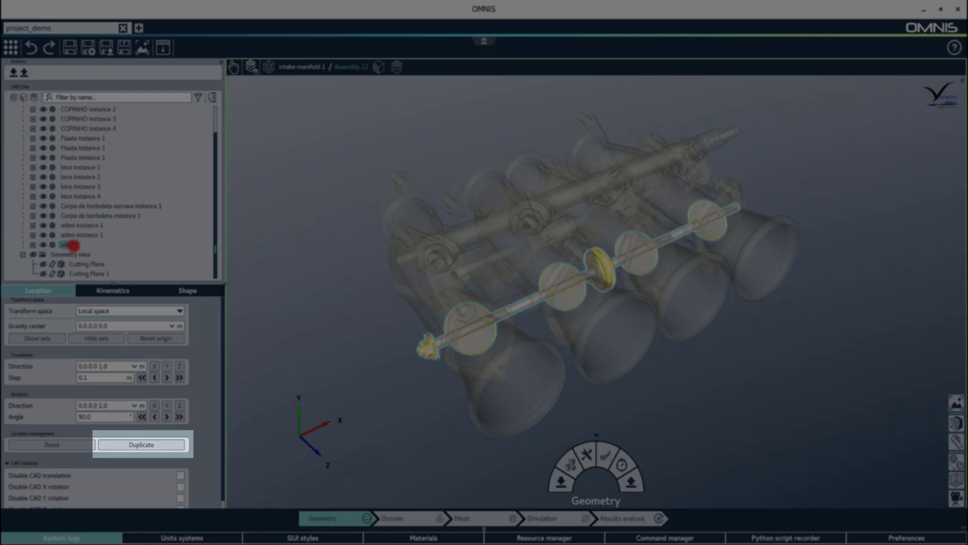
pyautogui.click(141, 446)
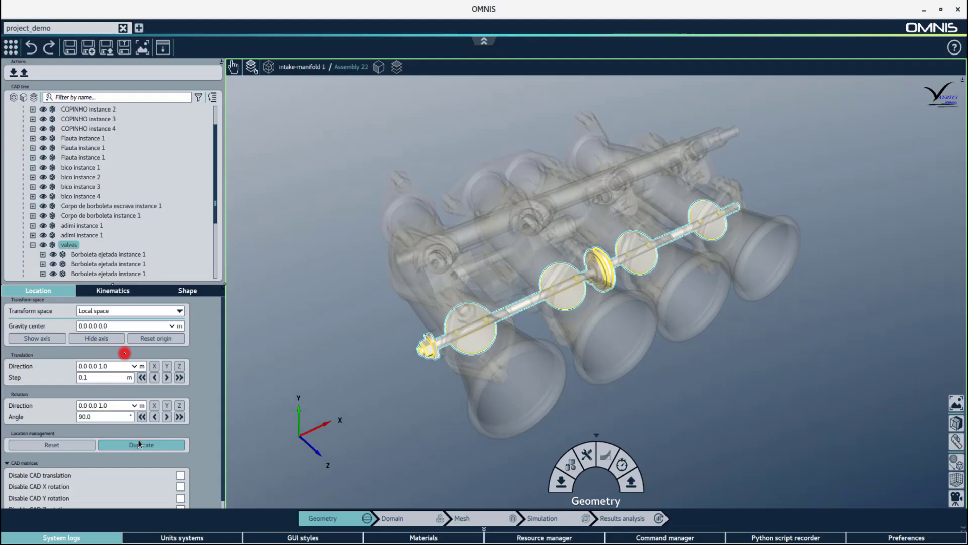
pyautogui.scroll(-3, 109, 246)
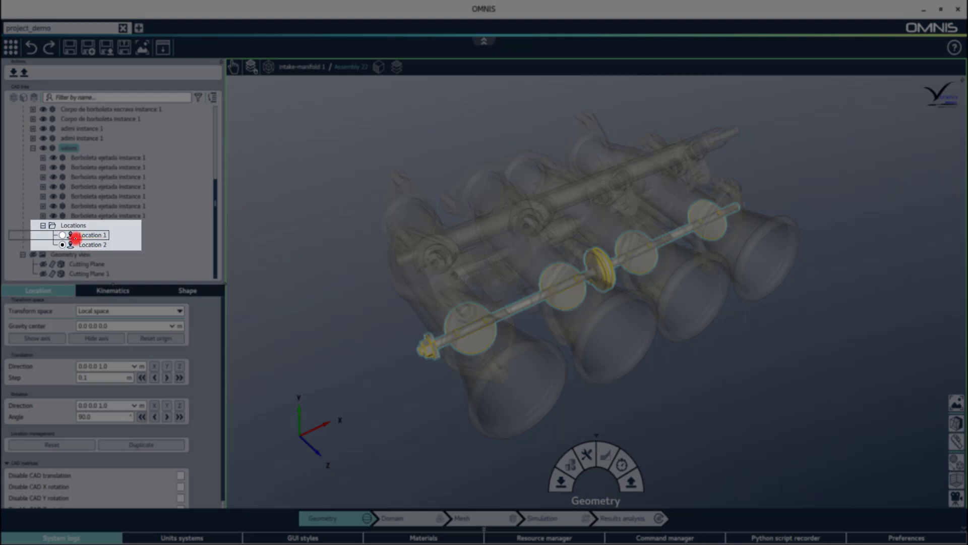
# Rename Location 1 to 'half open' and rotate the valves by 45°.
pyautogui.click(63, 235)
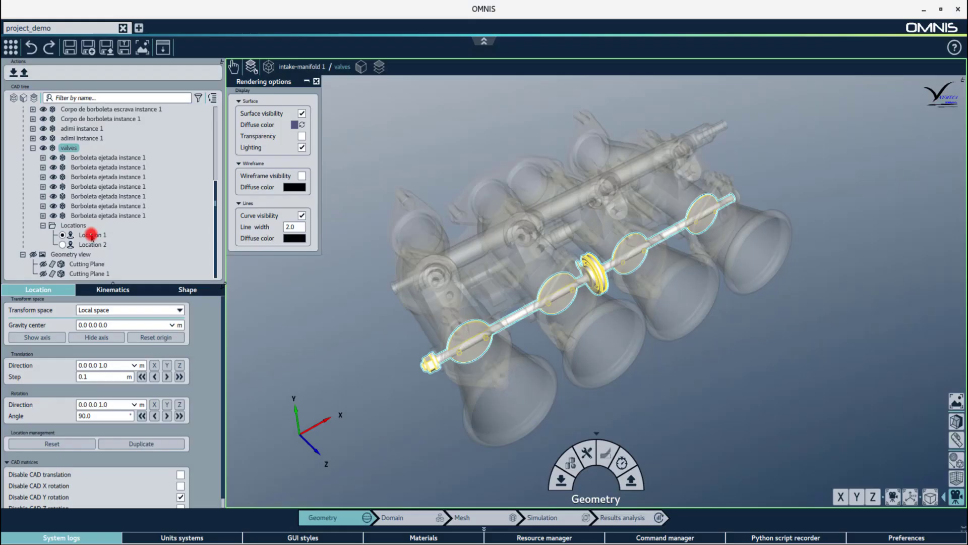
pyautogui.doubleClick(91, 235)
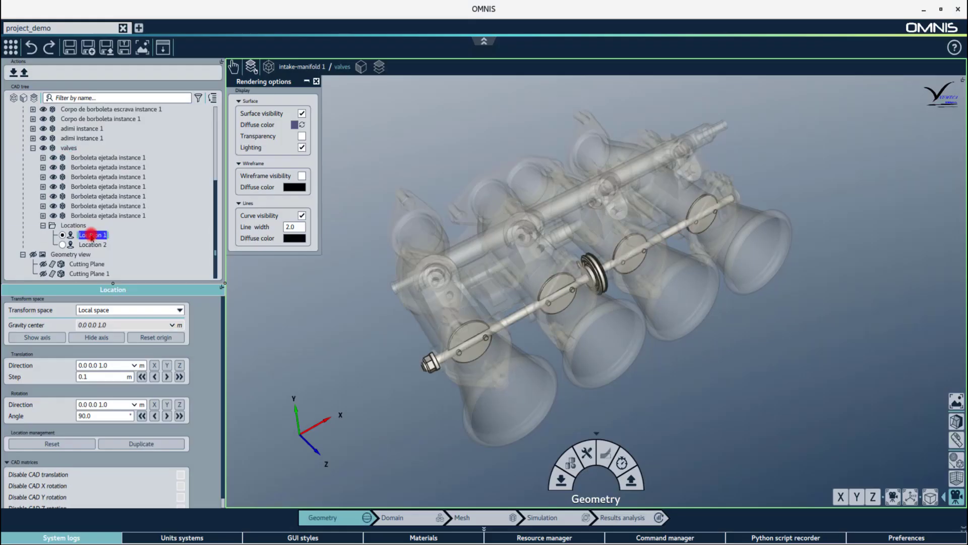
pyautogui.write('half open')
pyautogui.doubleClick(119, 417)
pyautogui.write('45')
pyautogui.click(169, 417)
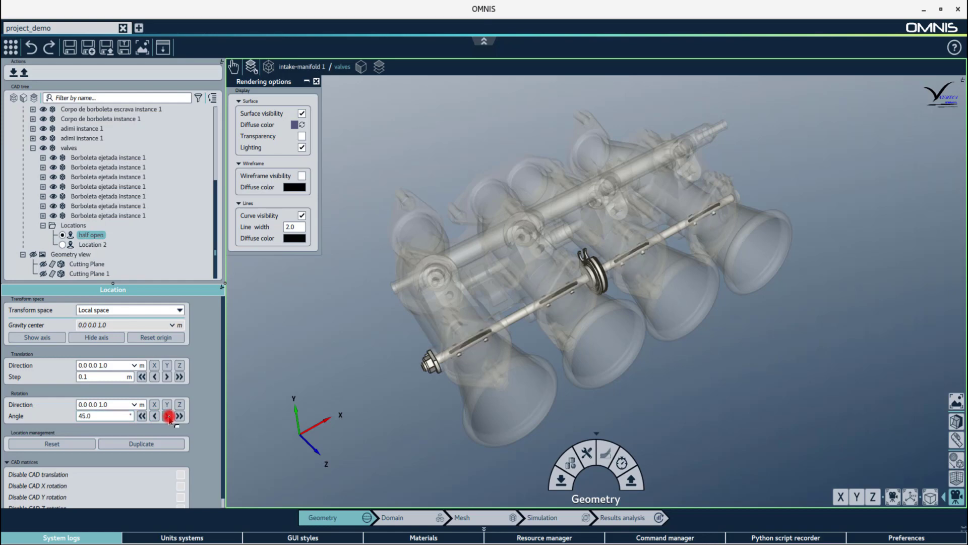
# Rename Location 2 to 'fully open' and rotate the valves by 90°.
pyautogui.click(59, 248)
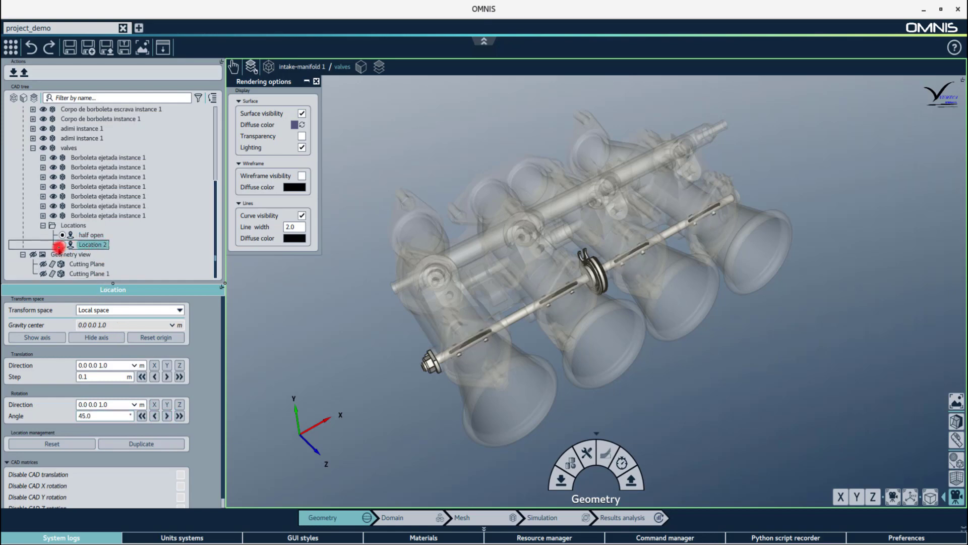
pyautogui.click(62, 244)
pyautogui.doubleClick(92, 244)
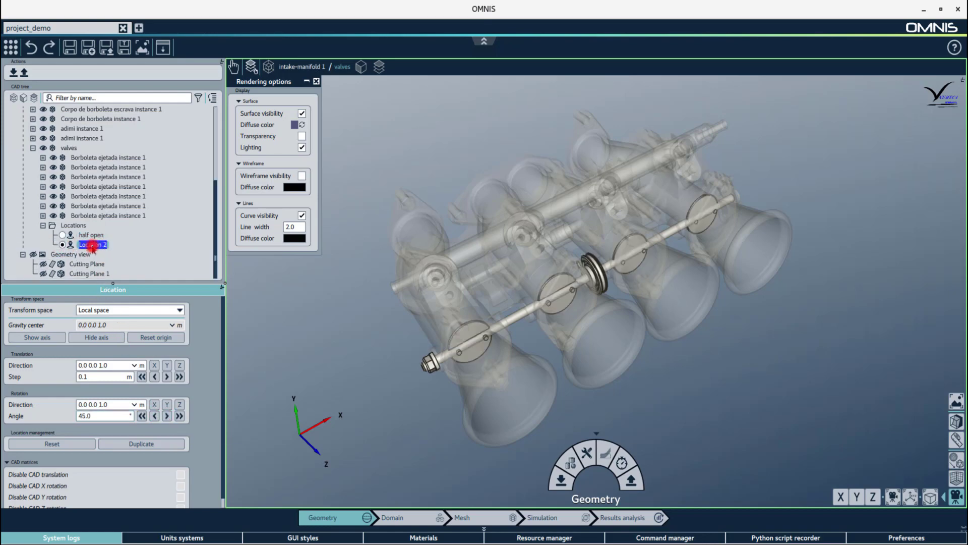
pyautogui.write('full close')
pyautogui.click(121, 416)
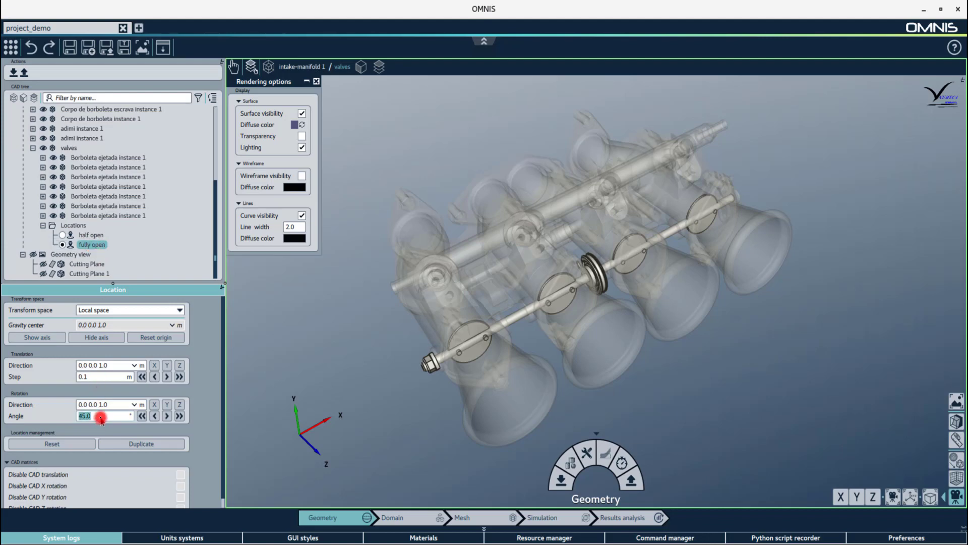
pyautogui.write('90')
pyautogui.click(167, 416)
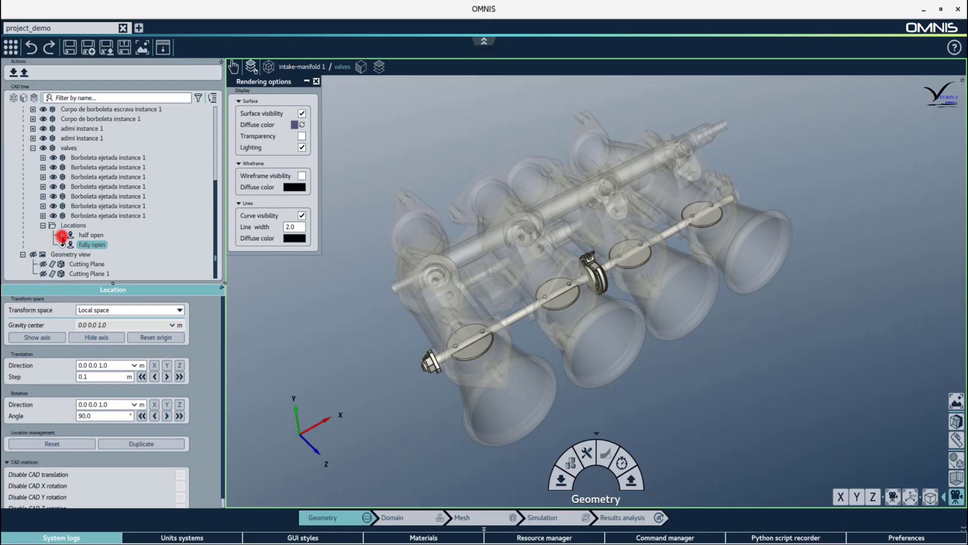
# Toggle the valves between half open and fully open, then go to the Domain step.
pyautogui.click(61, 235)
pyautogui.click(62, 245)
pyautogui.click(410, 518)
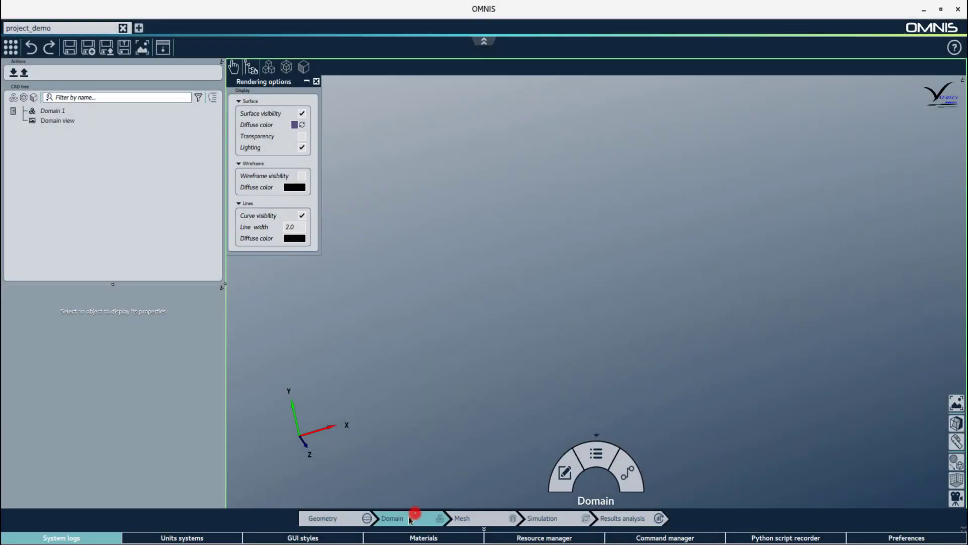
# Add Domain 2 holding the intake-manifold geometry in Create/Edit Domain and apply it.
pyautogui.click(565, 473)
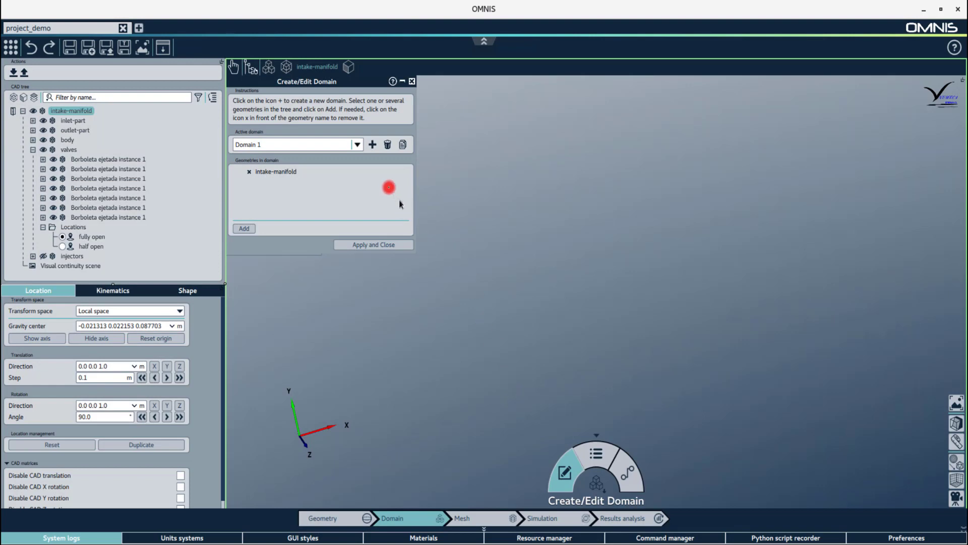
pyautogui.click(373, 144)
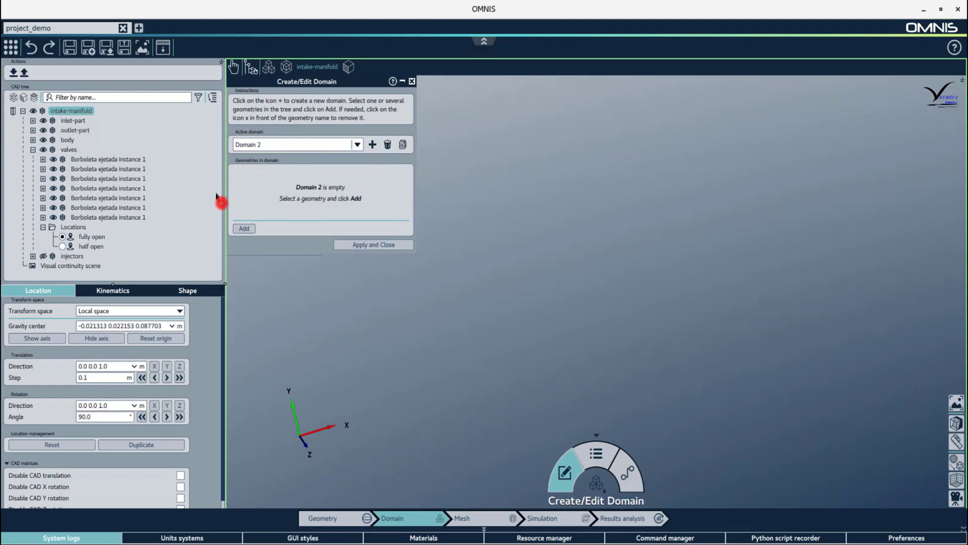
pyautogui.click(241, 229)
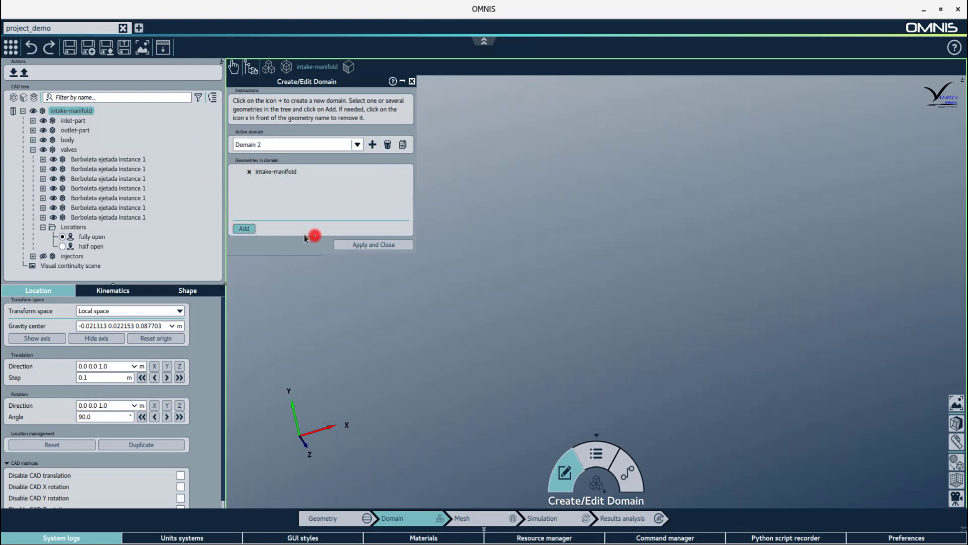
pyautogui.click(352, 247)
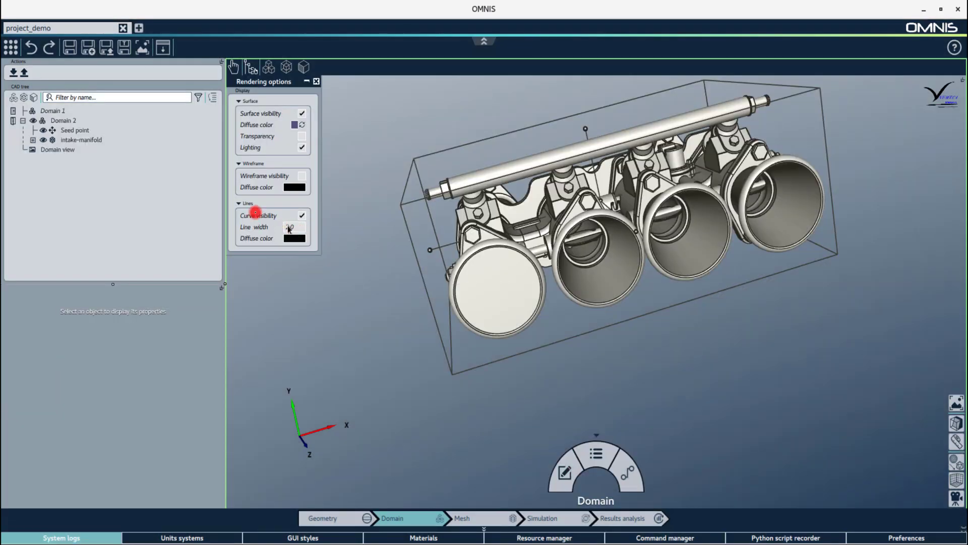
# Add a design choice to Domain 2 and open the resulting Choice 1.
pyautogui.click(75, 121)
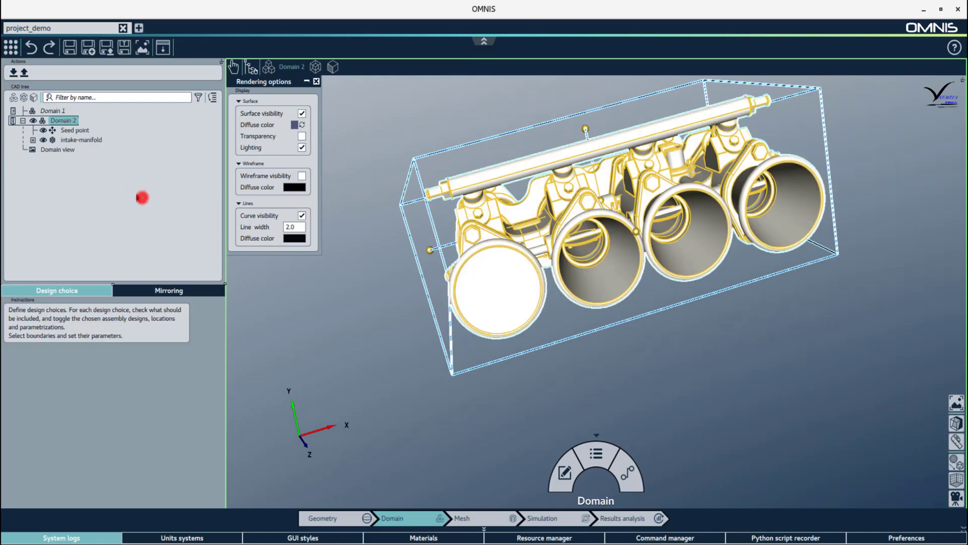
pyautogui.click(595, 454)
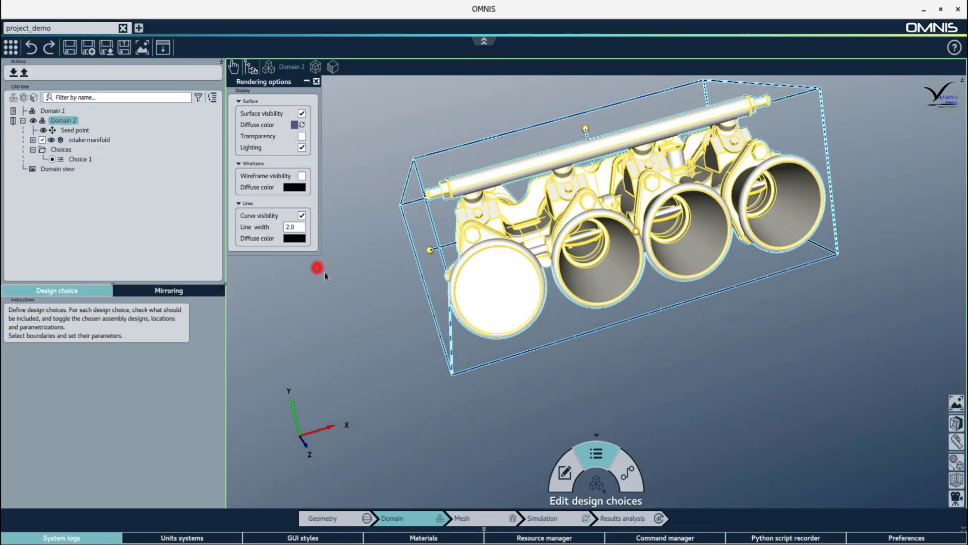
pyautogui.click(81, 160)
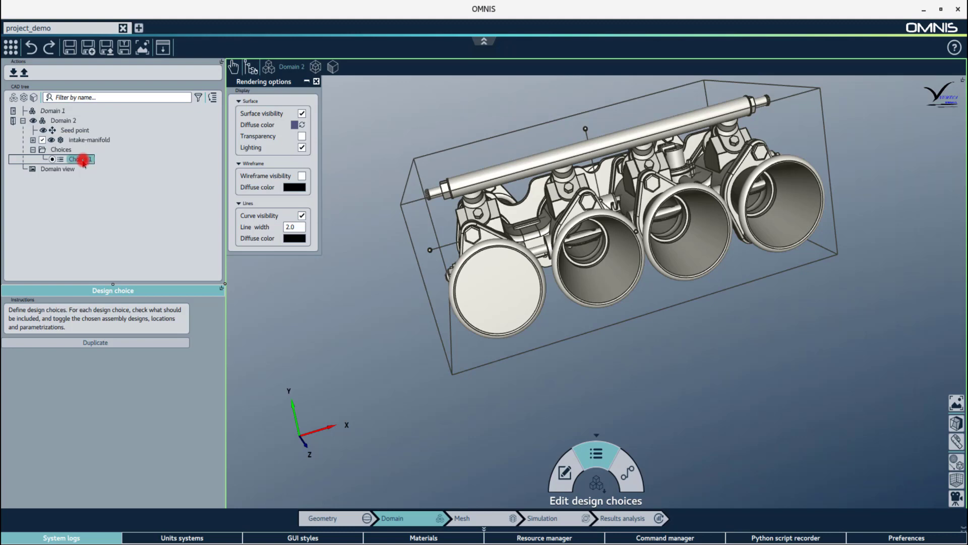
# Duplicate Choice 1 twice and rename the original choice to 'no valve'.
pyautogui.click(90, 344)
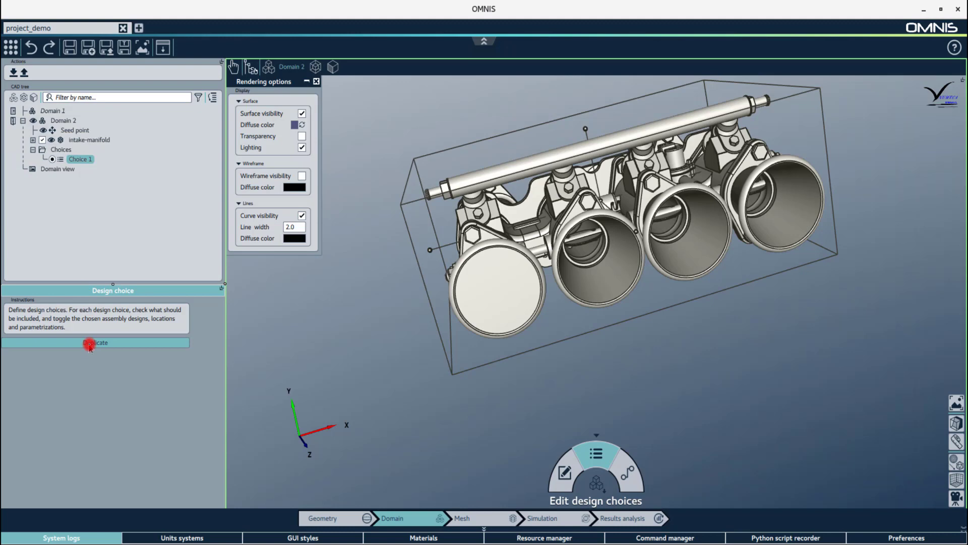
pyautogui.click(89, 343)
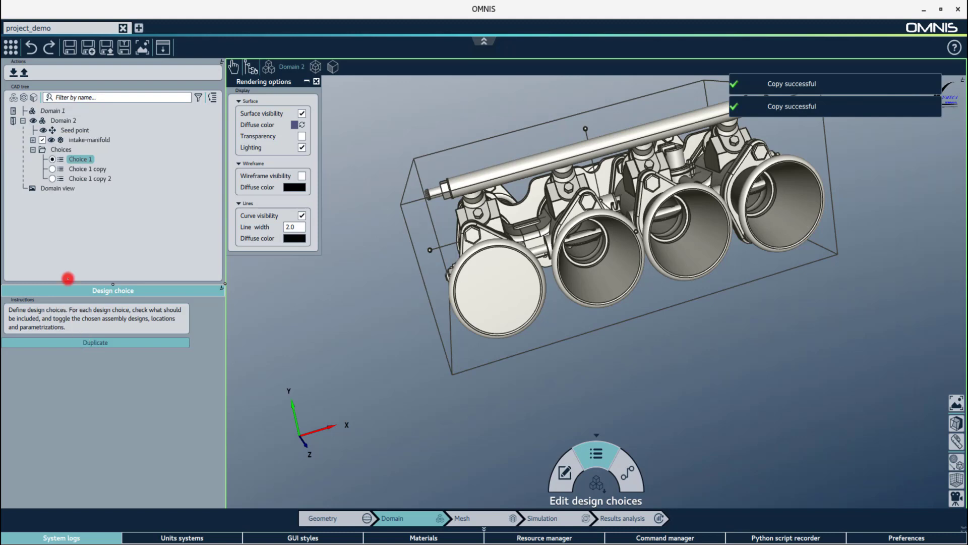
pyautogui.click(88, 159)
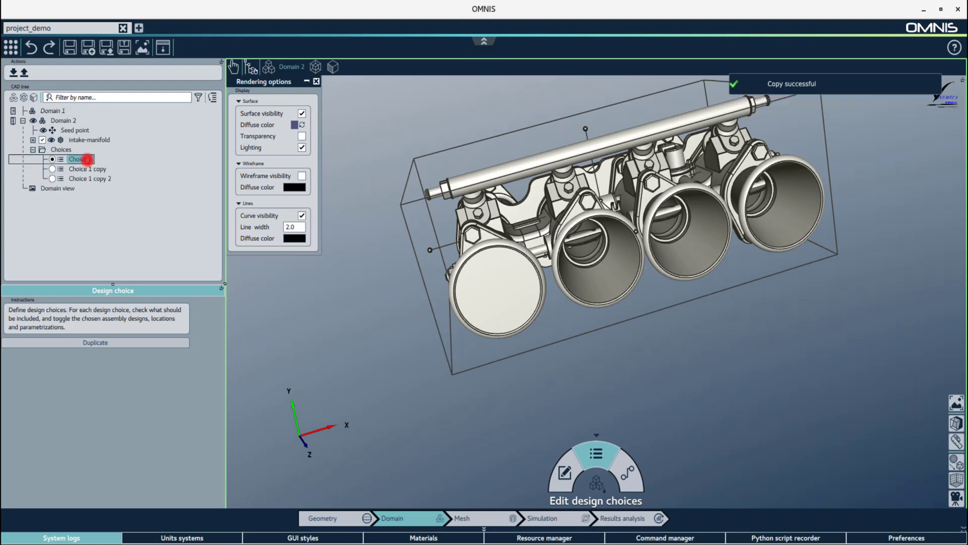
pyautogui.click(87, 159)
pyautogui.write('no va')
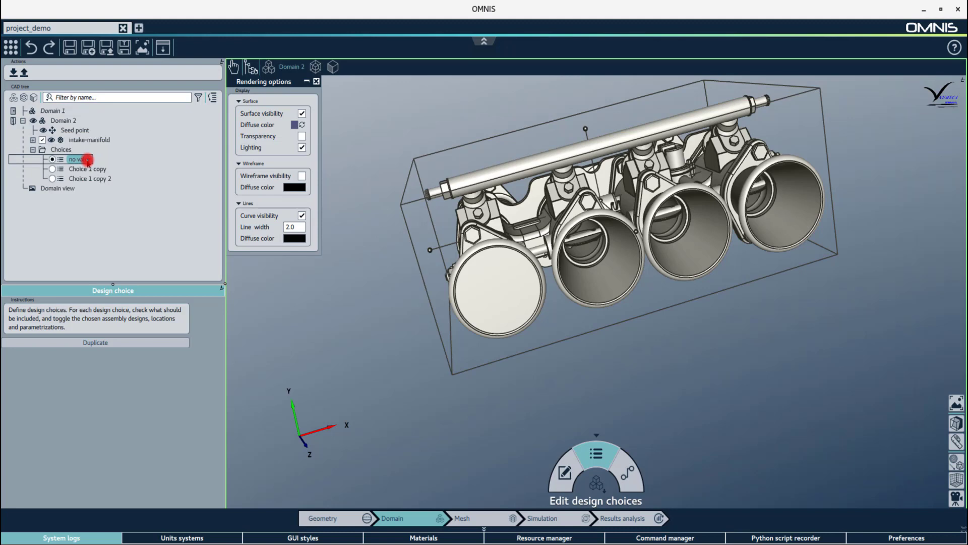
pyautogui.write('lve')
pyautogui.press('Return')
# Exclude the valves from the 'no valve' choice and check the model without them.
pyautogui.click(33, 140)
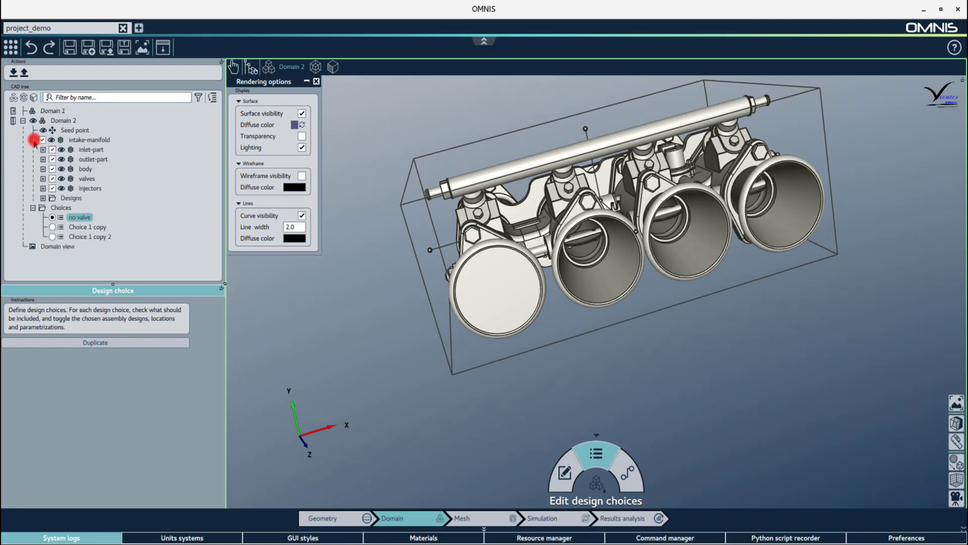
pyautogui.click(52, 178)
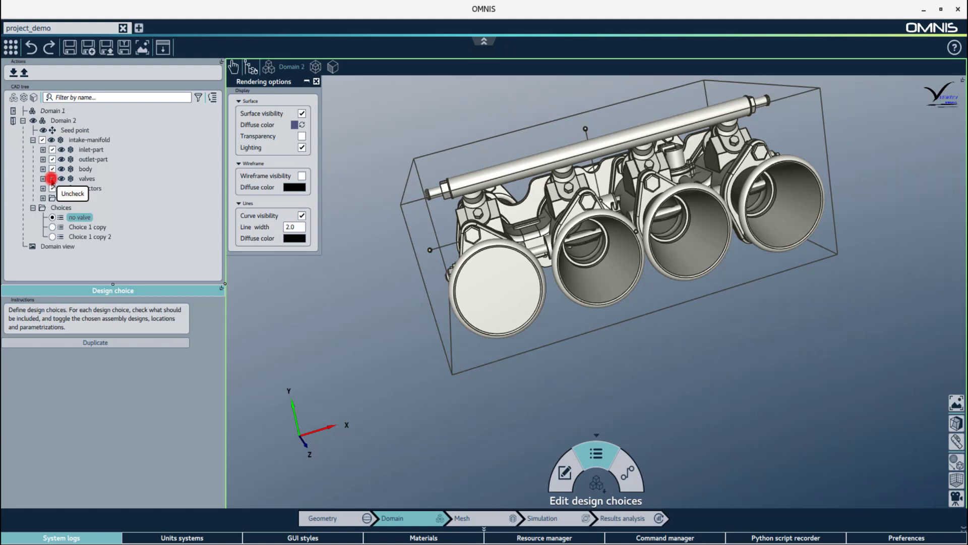
pyautogui.click(52, 179)
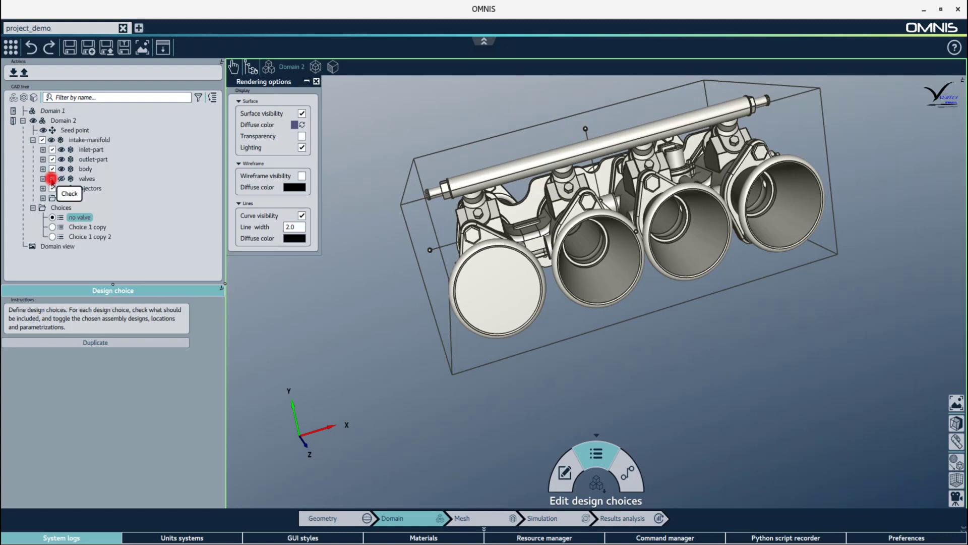
pyautogui.moveTo(471, 333); pyautogui.dragTo(446, 304)
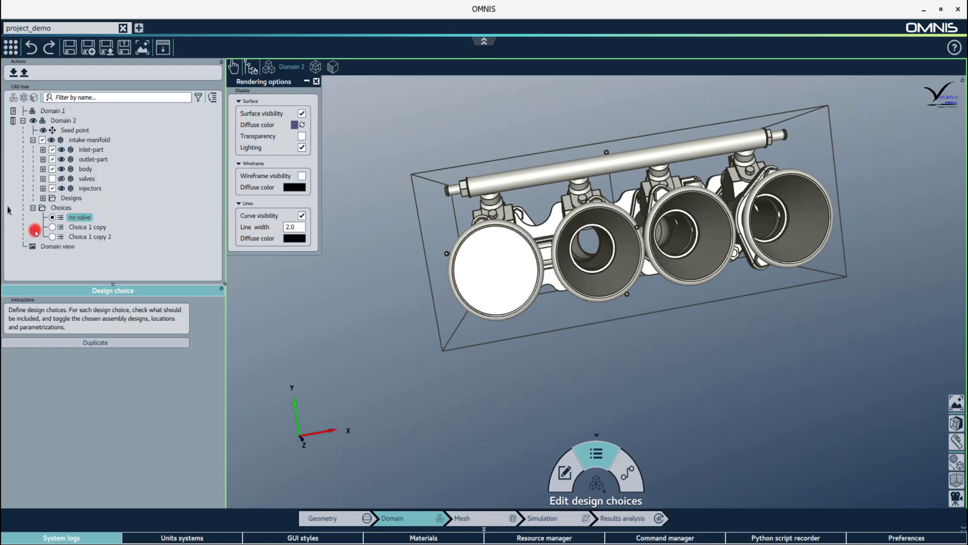
# Rename the second choice 'half open', set the valves to half open, and exclude injectors.
pyautogui.click(52, 228)
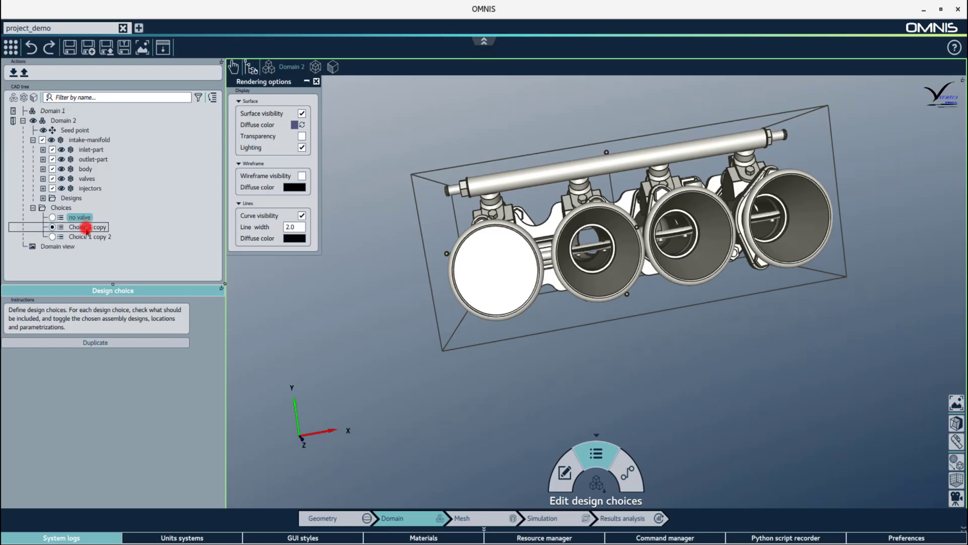
pyautogui.doubleClick(87, 227)
pyautogui.write('half valve')
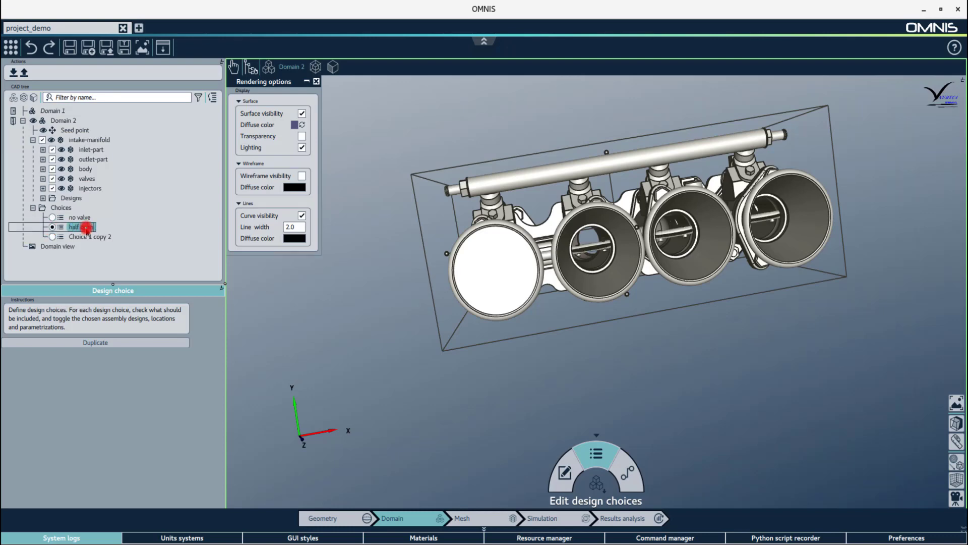
pyautogui.press('Return')
pyautogui.click(43, 179)
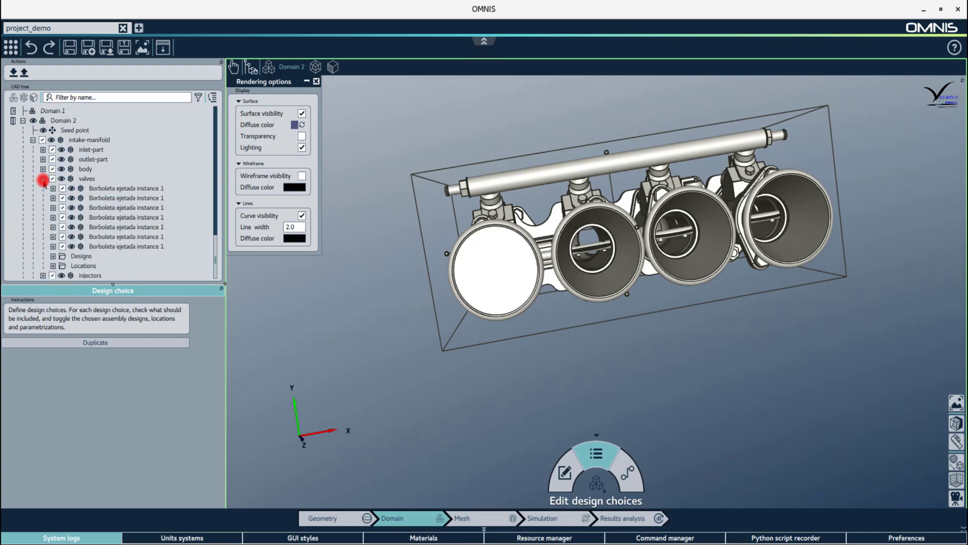
pyautogui.click(54, 266)
pyautogui.scroll(-3, 63, 237)
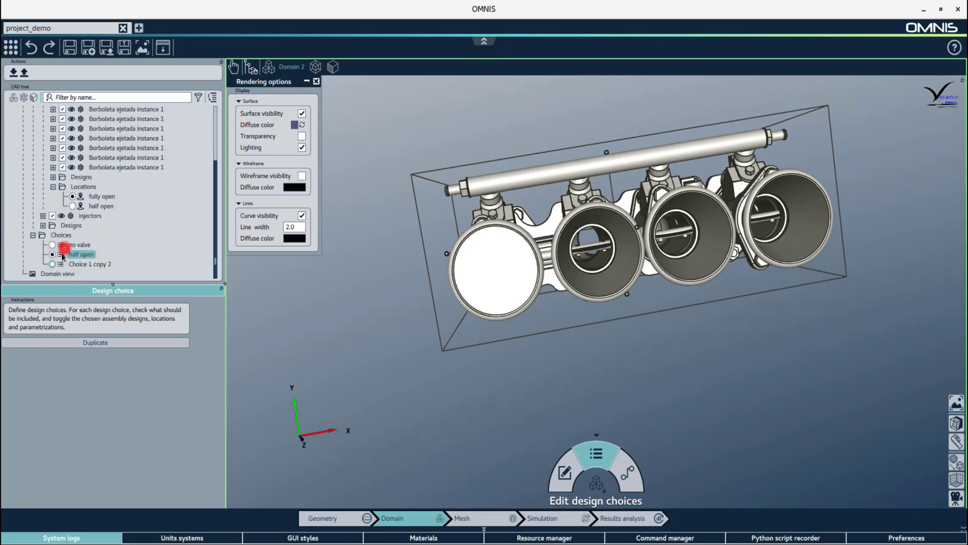
pyautogui.click(72, 206)
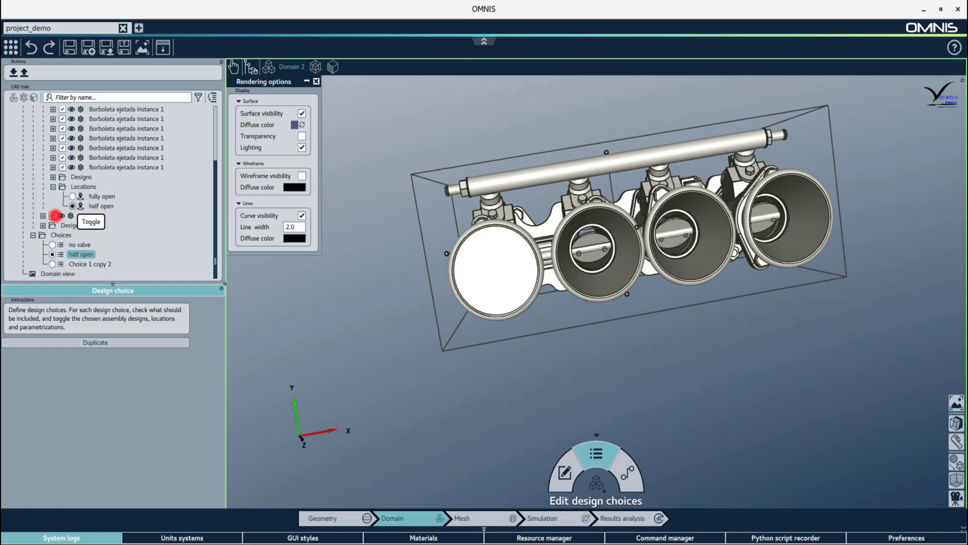
pyautogui.click(52, 216)
# Rename the third choice 'fully open' and exclude the injectors from it.
pyautogui.click(52, 264)
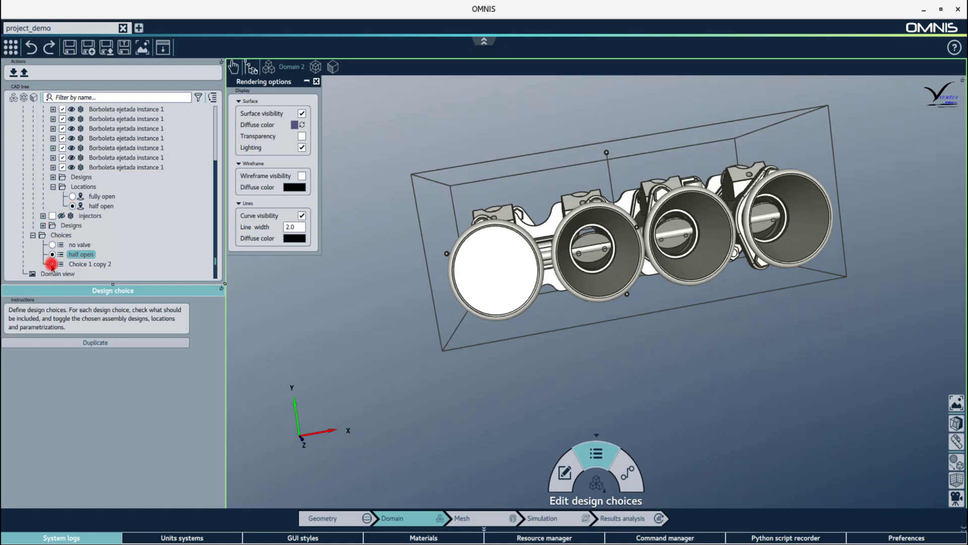
pyautogui.doubleClick(90, 263)
pyautogui.write('f')
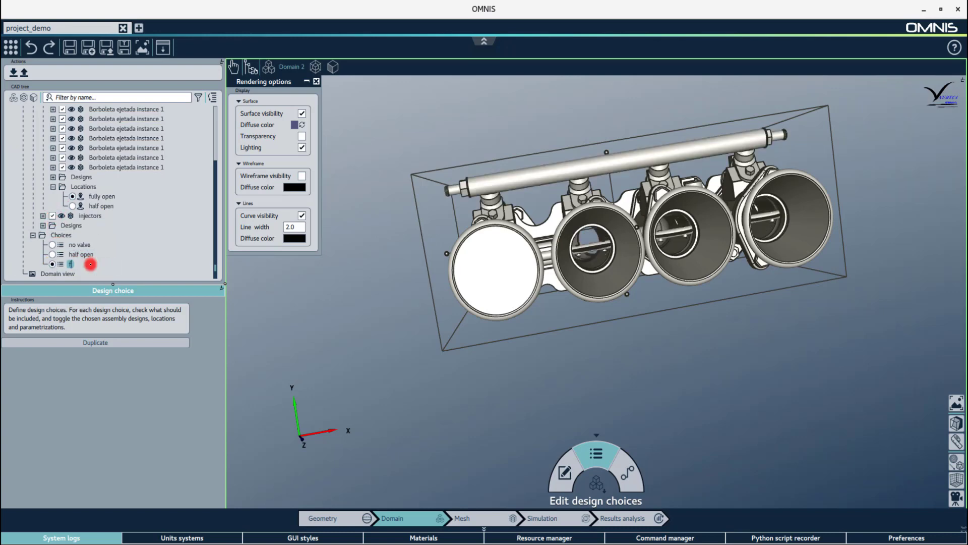
pyautogui.write('ully open')
pyautogui.press('Return')
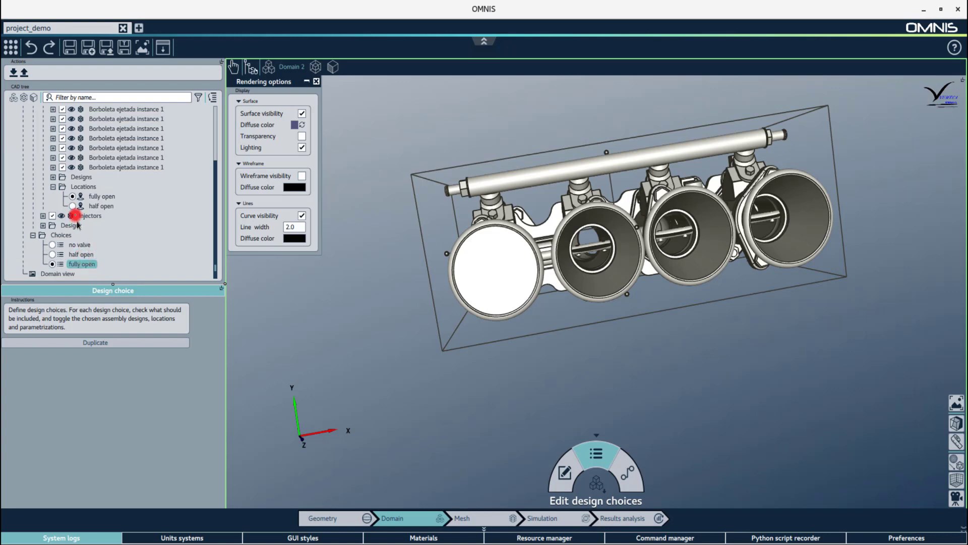
pyautogui.click(53, 216)
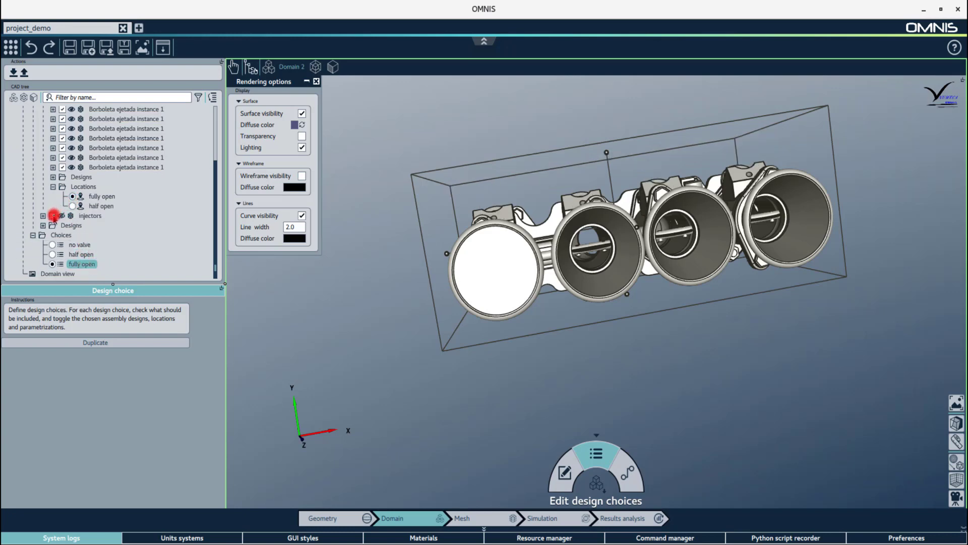
# Preview the no valve, half open and fully open configurations in turn.
pyautogui.click(52, 245)
pyautogui.click(52, 254)
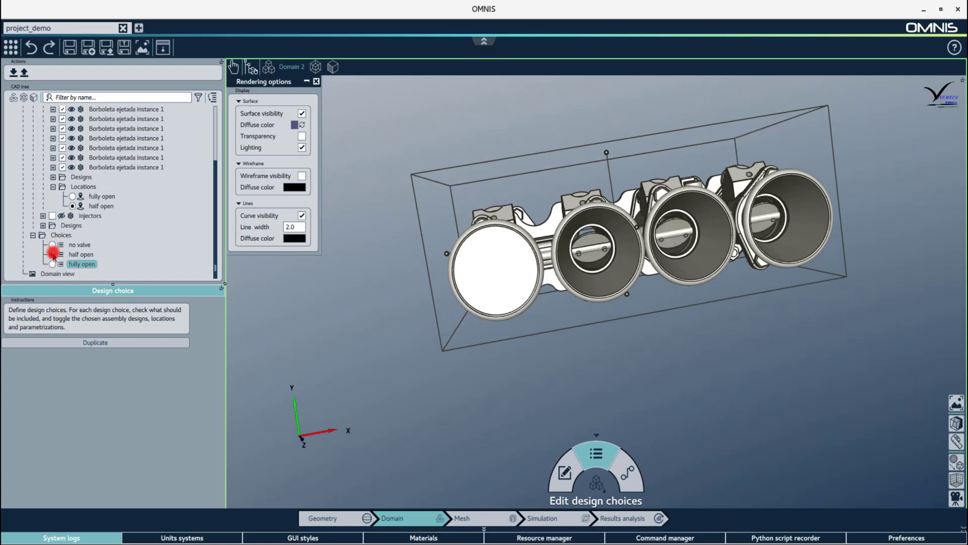
pyautogui.click(53, 264)
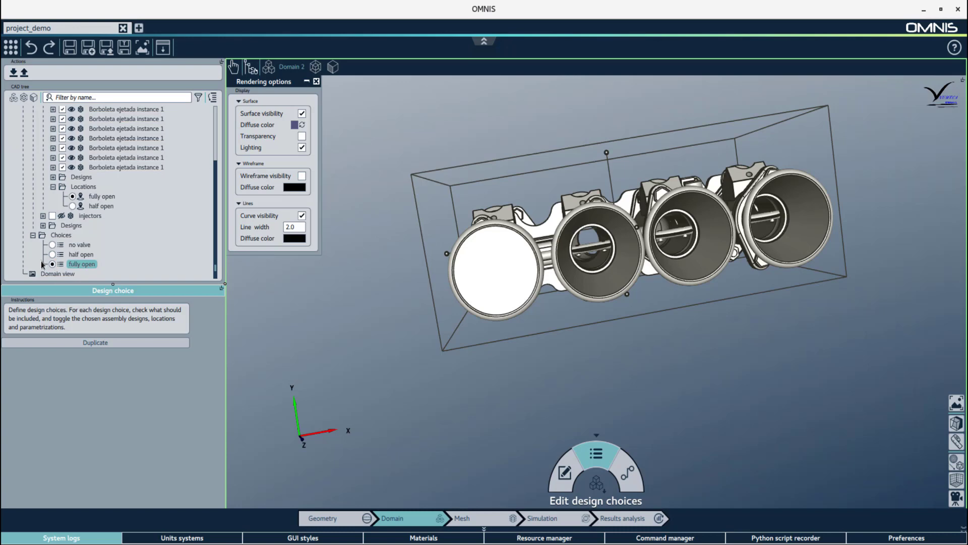
# Close the choice editor and set Mesh Setup 4's valve choice back to open valve.
pyautogui.click(598, 486)
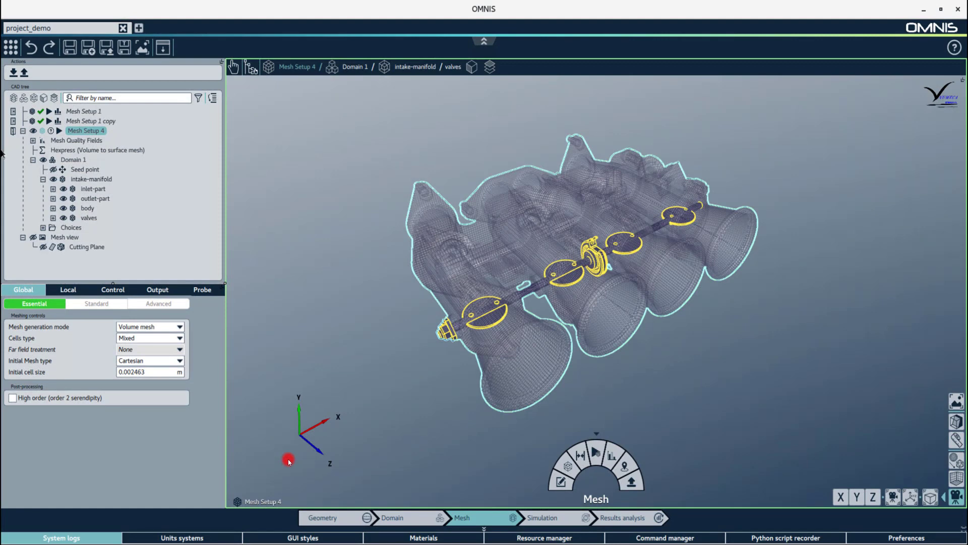
pyautogui.click(43, 228)
pyautogui.click(62, 248)
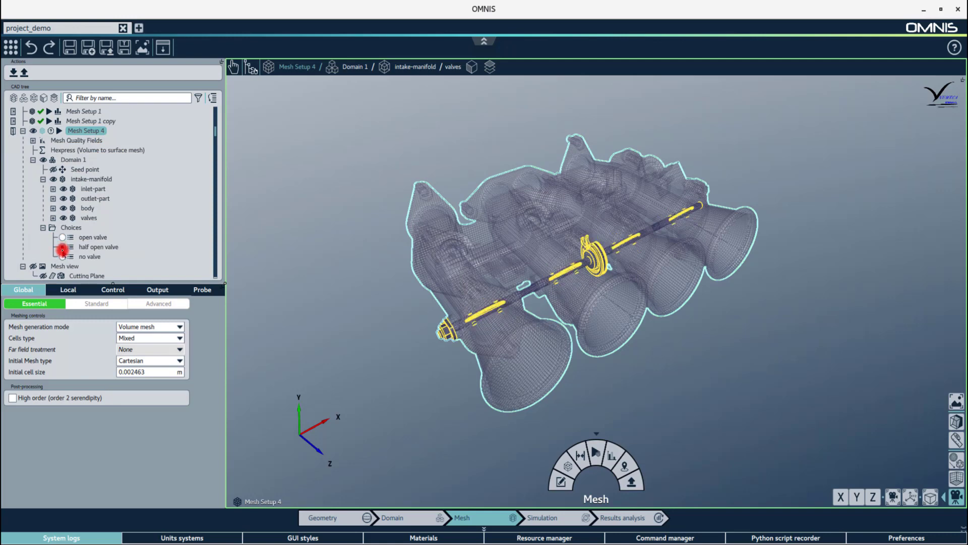
pyautogui.click(62, 257)
pyautogui.click(62, 237)
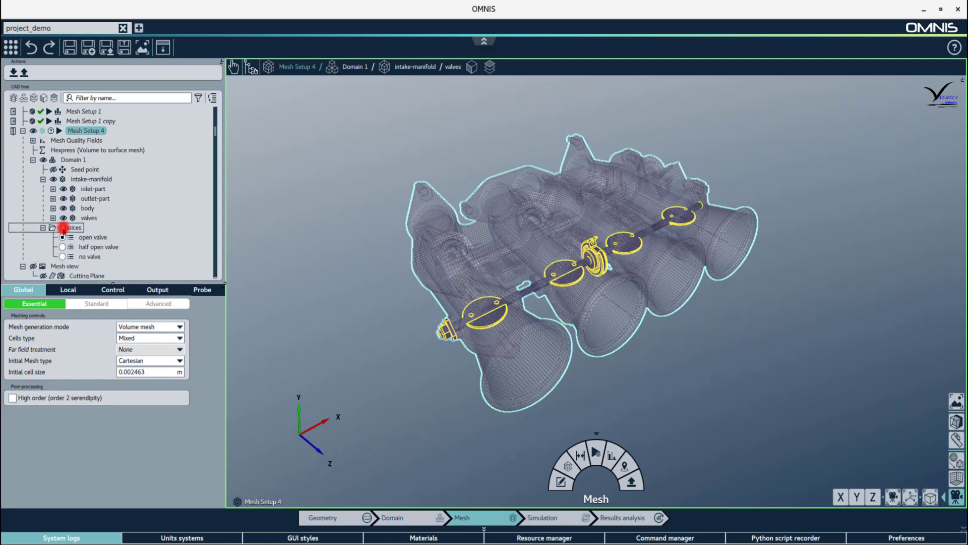
# Copy and paste Mesh Setup 4, then set the copy's Domain 1 choice to half open valve.
pyautogui.rightClick(81, 130)
pyautogui.click(91, 161)
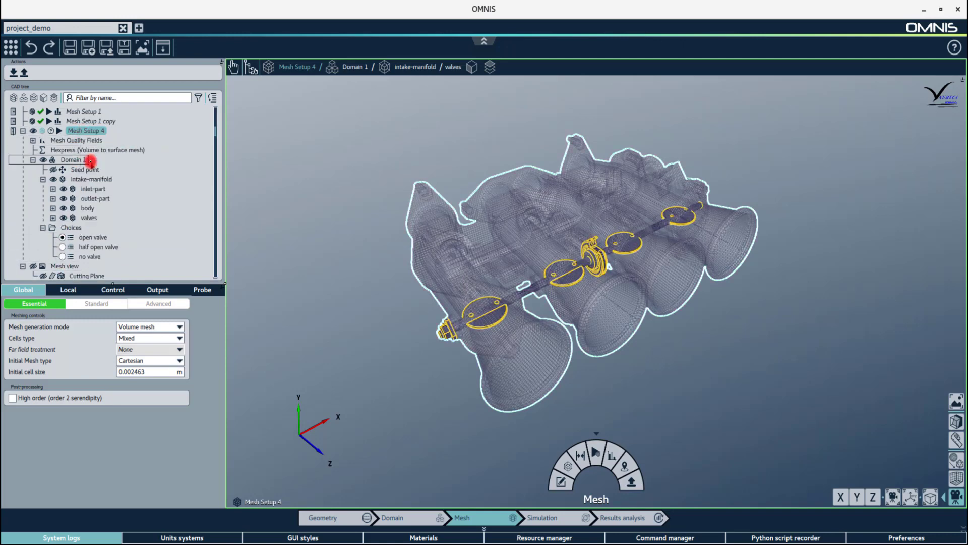
pyautogui.rightClick(165, 224)
pyautogui.click(174, 261)
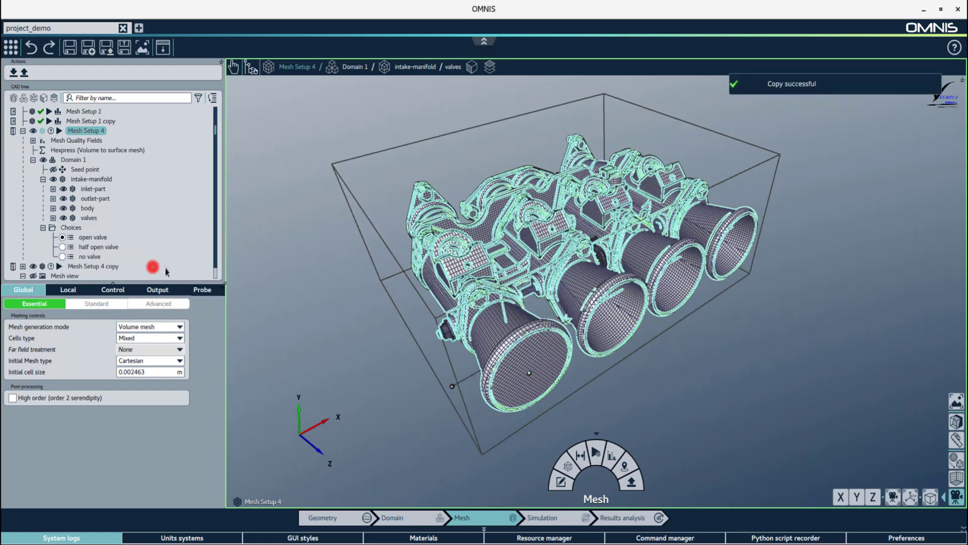
pyautogui.scroll(-1, 167, 273)
pyautogui.click(24, 255)
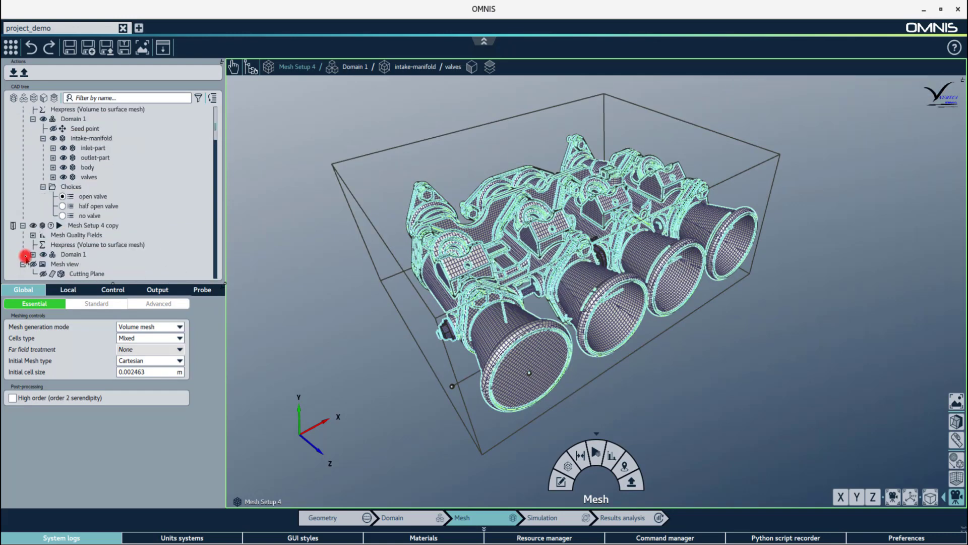
pyautogui.click(33, 254)
pyautogui.click(43, 254)
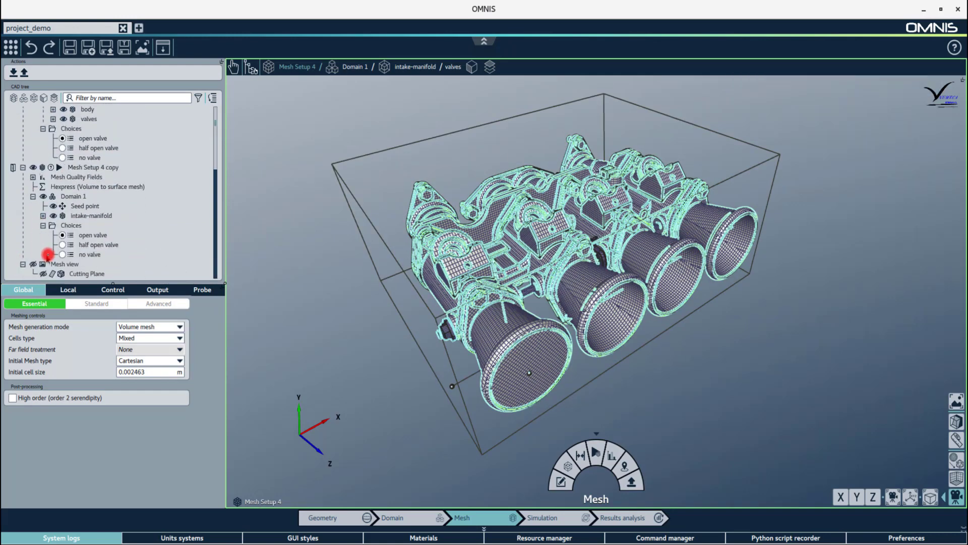
pyautogui.click(61, 245)
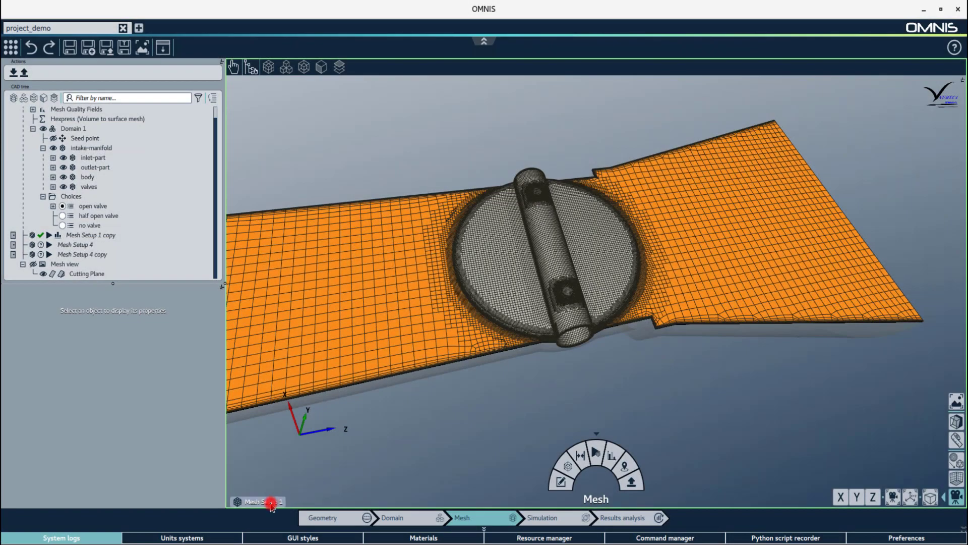
# Display the Mesh Setup 1 copy mesh, then switch back to the Mesh Setup 1 mesh.
pyautogui.click(272, 497)
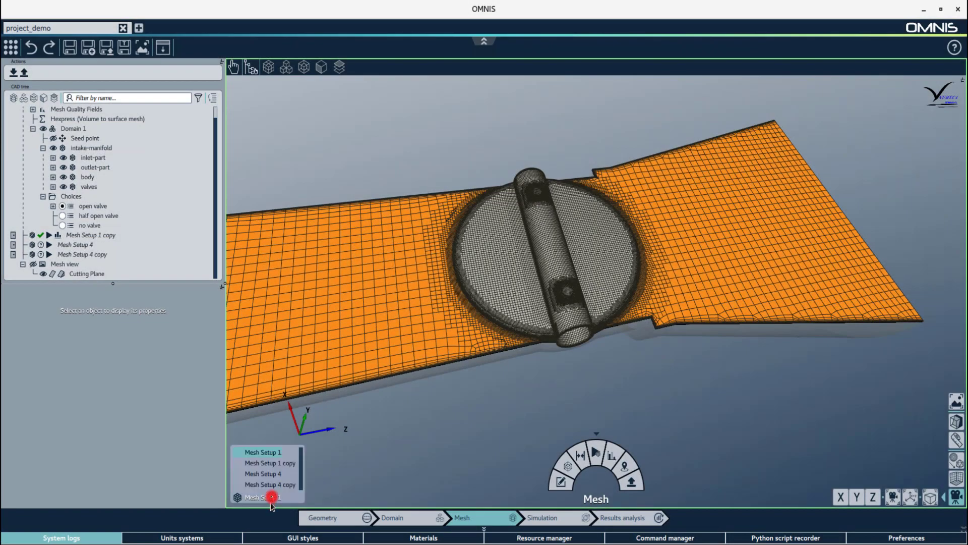
pyautogui.click(276, 464)
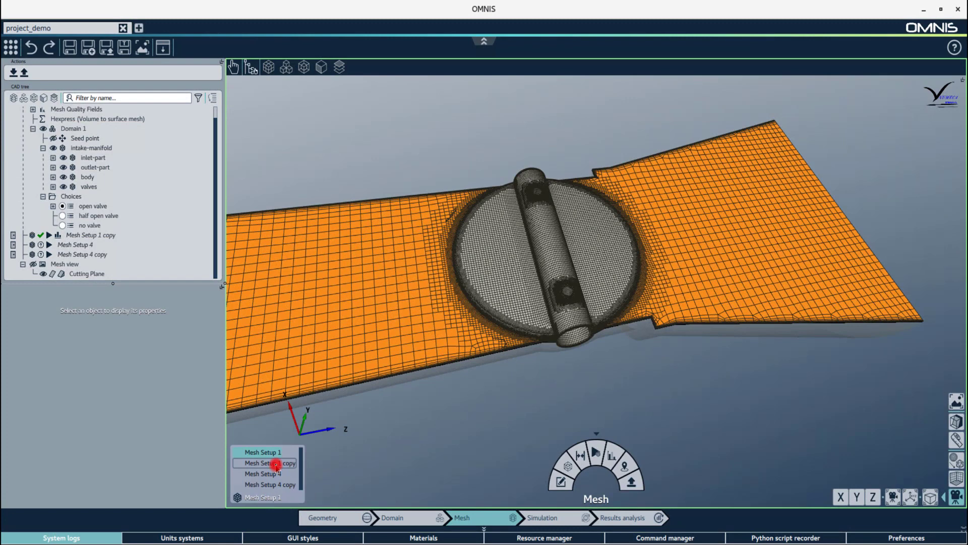
pyautogui.click(256, 497)
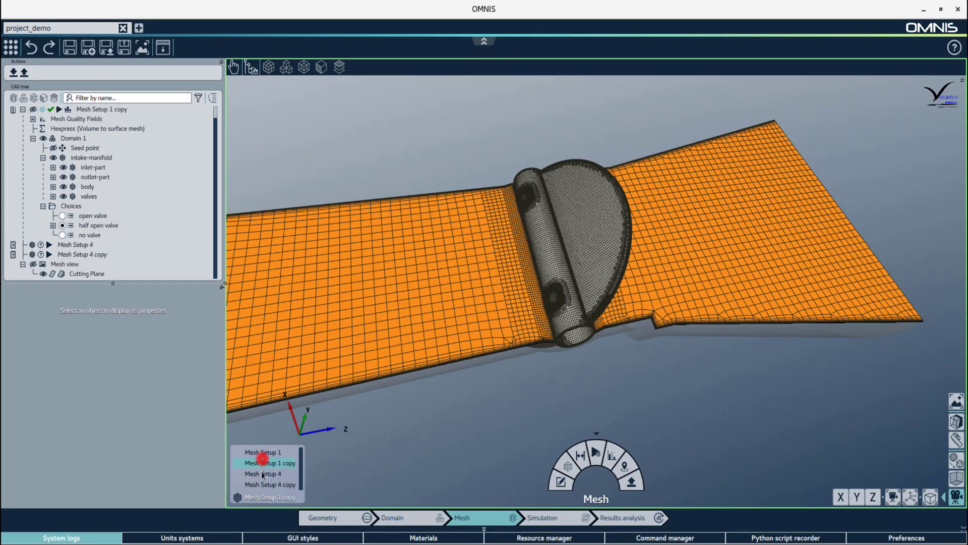
pyautogui.click(264, 453)
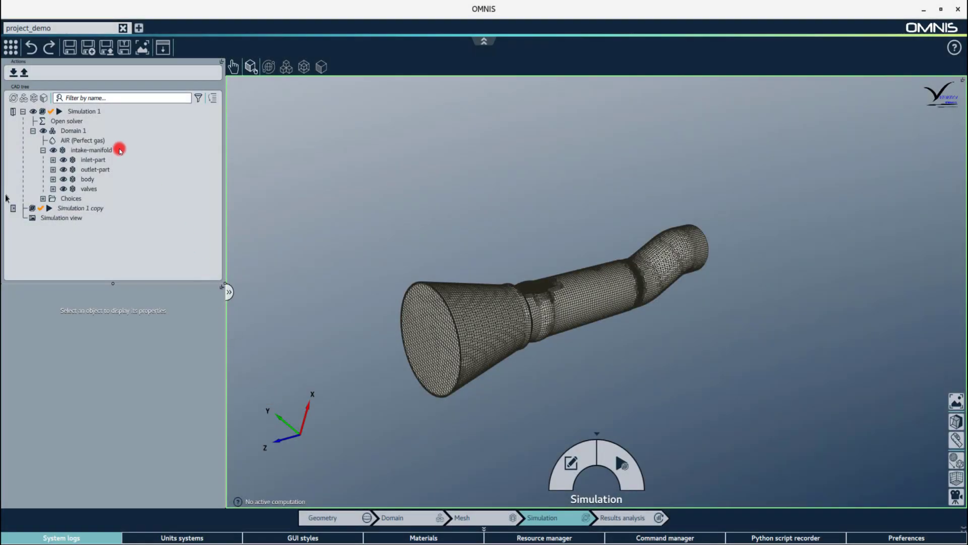
# Verify that Simulation 1's open valve choice uses the Mesh Setup 1 mesh.
pyautogui.click(91, 112)
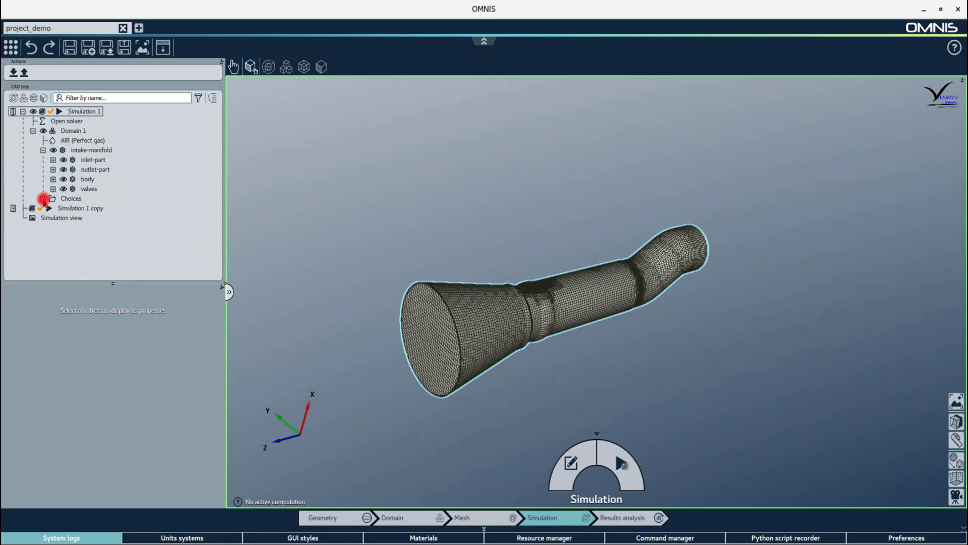
pyautogui.click(43, 198)
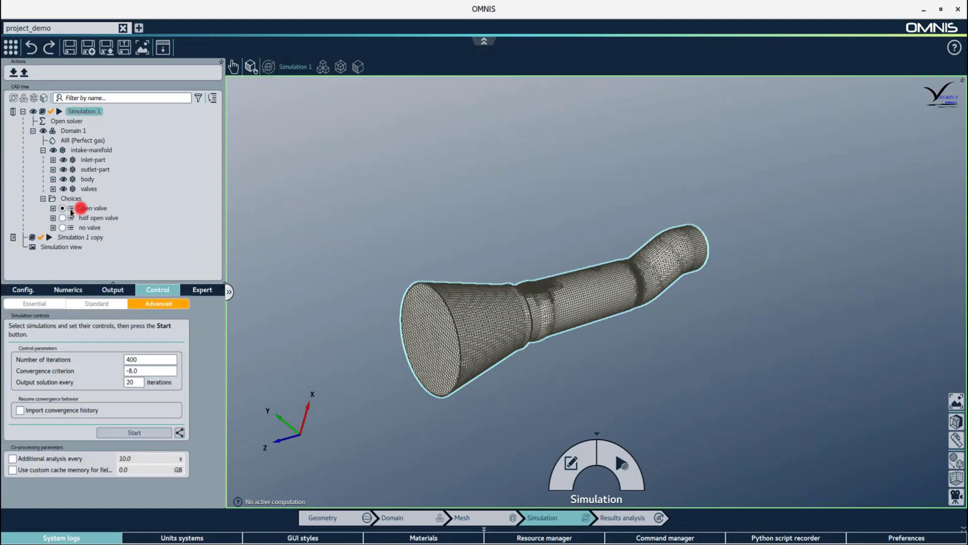
pyautogui.click(53, 210)
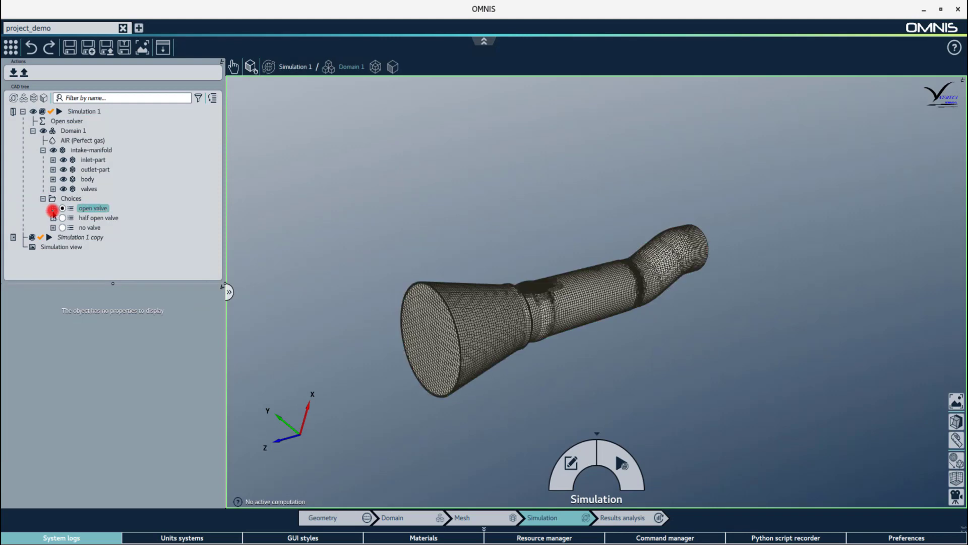
pyautogui.click(53, 208)
pyautogui.click(102, 229)
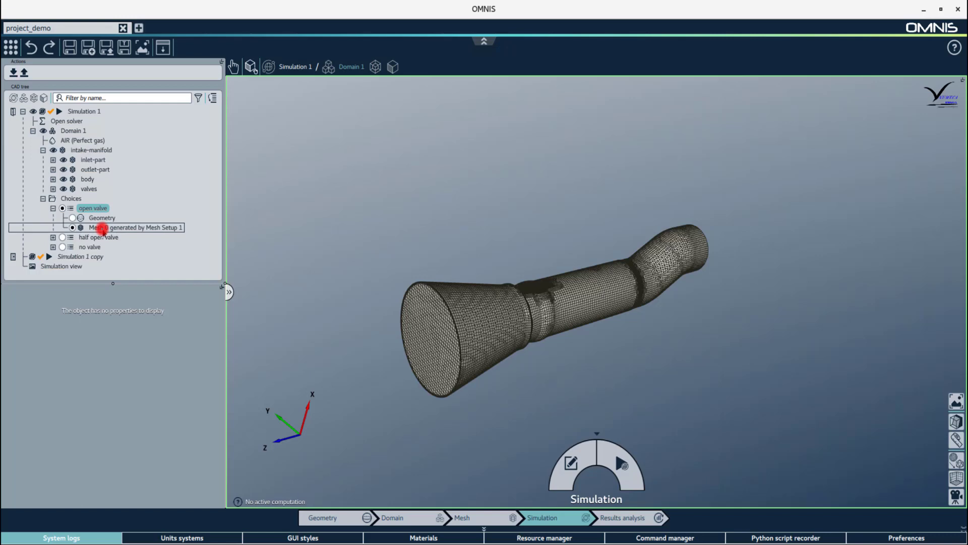
# Copy and paste Simulation 1, then expand the new Simulation 1 copy 4.
pyautogui.rightClick(84, 111)
pyautogui.click(104, 225)
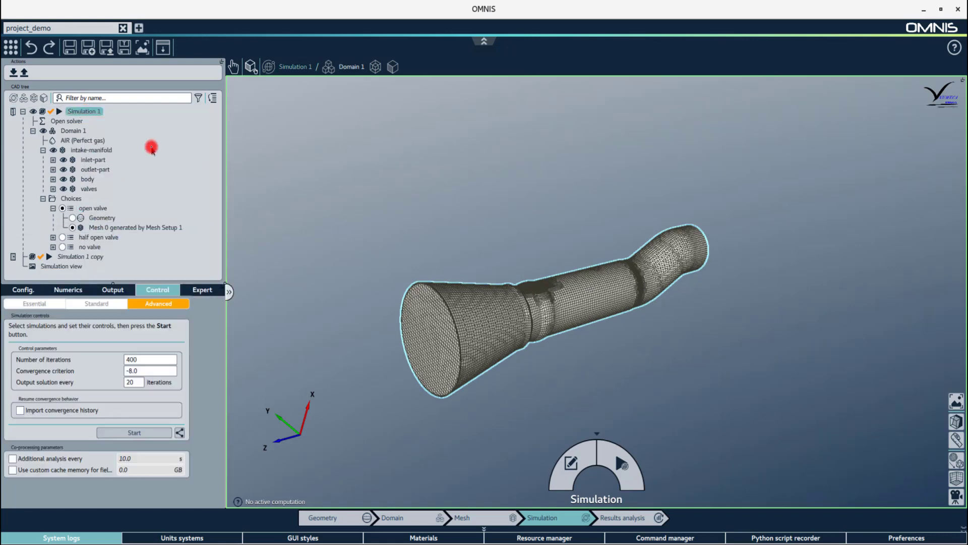
pyautogui.rightClick(151, 147)
pyautogui.click(172, 271)
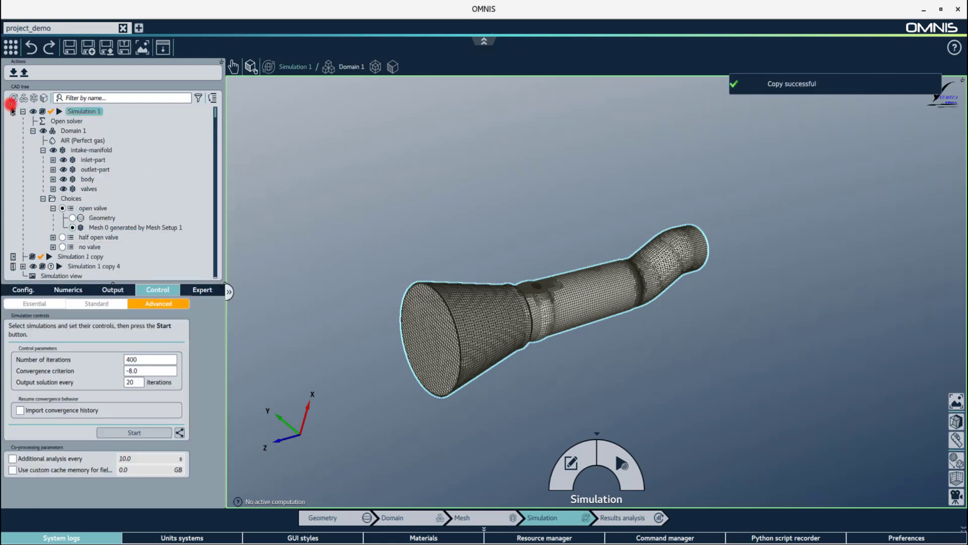
pyautogui.click(34, 98)
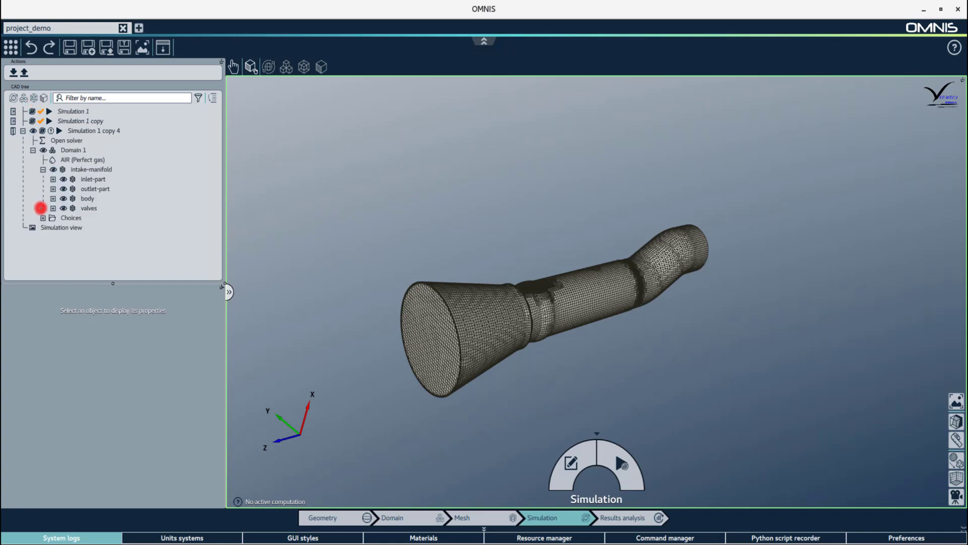
# Set copy 4 to the half open valve, then view Simulation 1 copy's and Simulation 1's flow results.
pyautogui.click(61, 237)
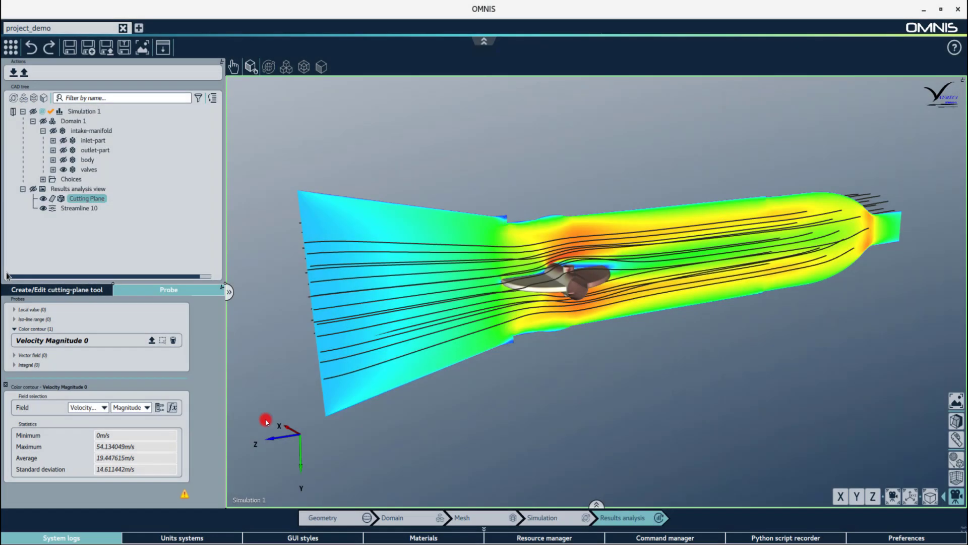
pyautogui.click(254, 499)
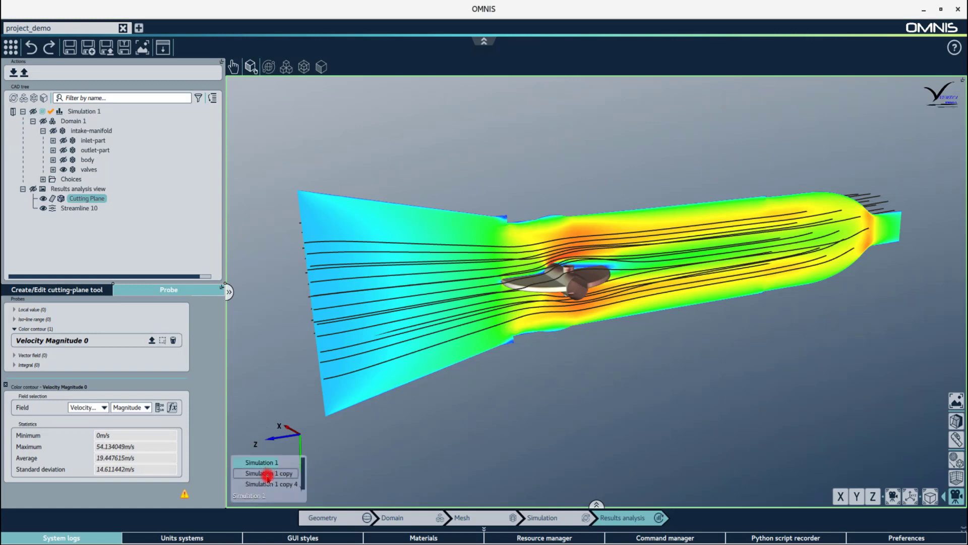
pyautogui.click(267, 475)
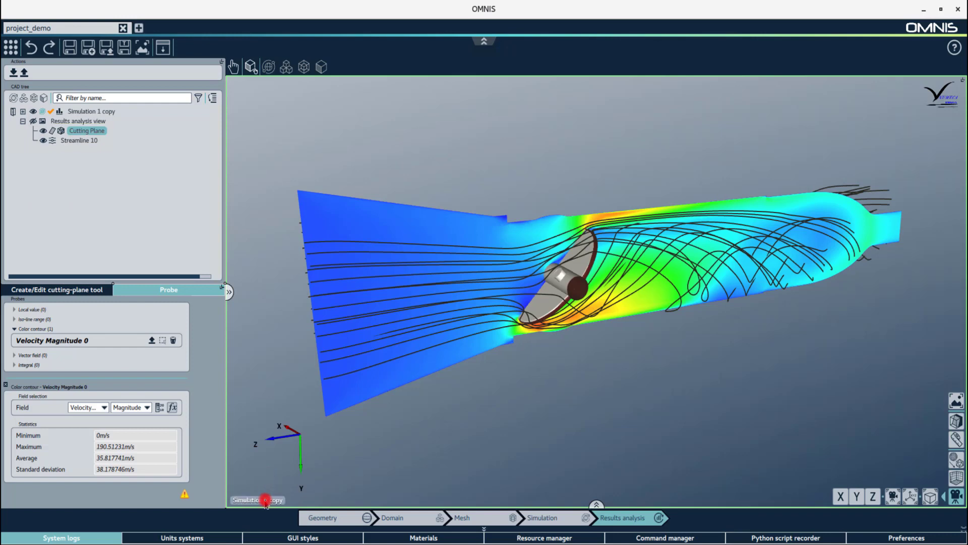
pyautogui.click(263, 500)
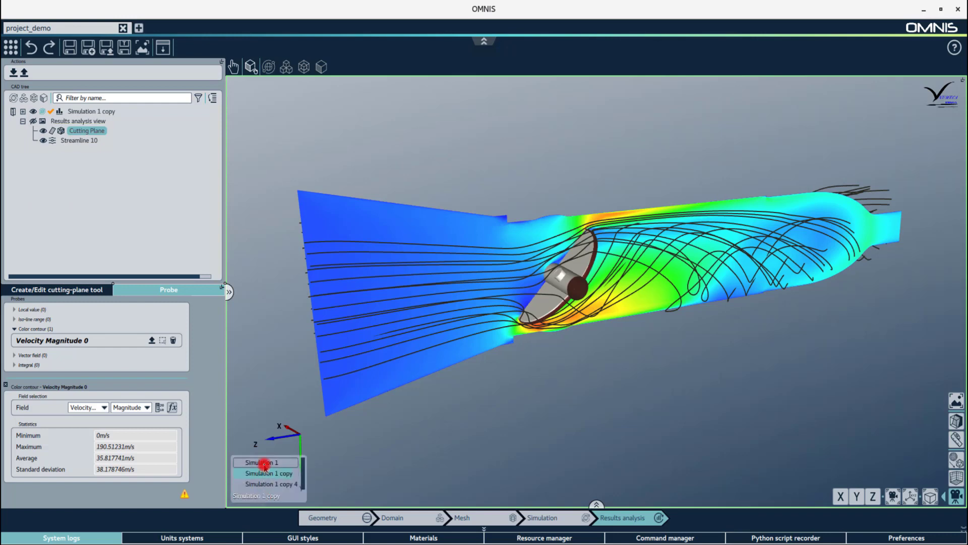
pyautogui.click(264, 462)
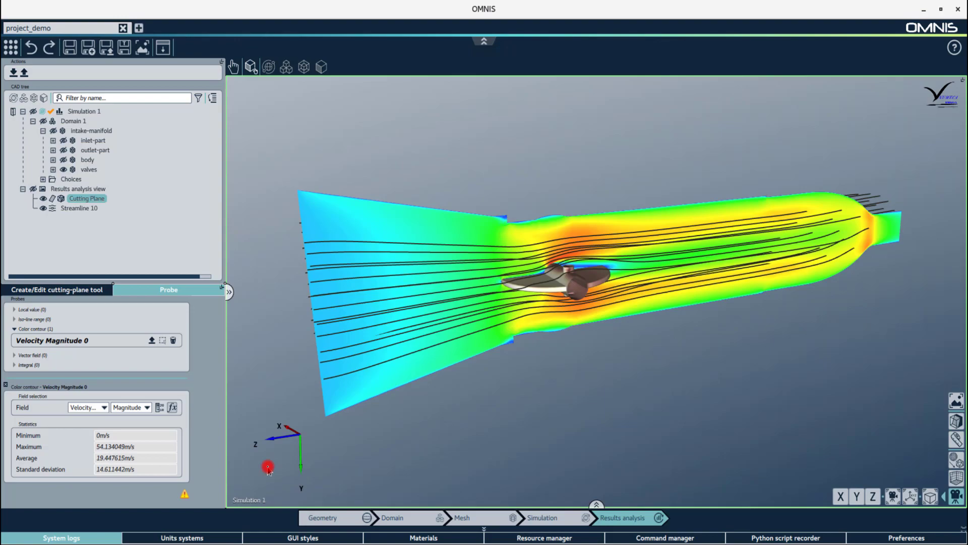